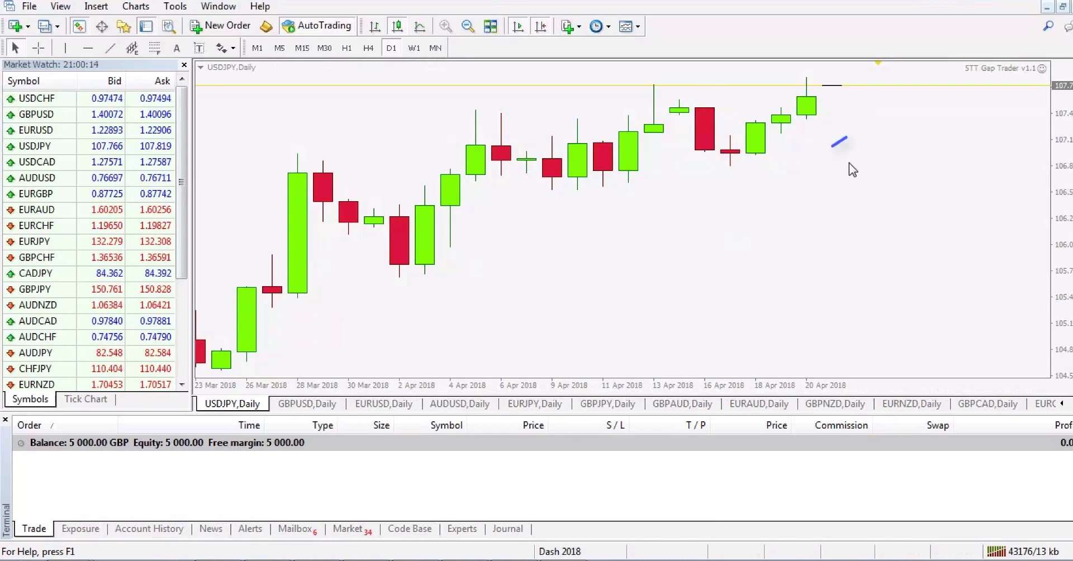
# Step: Measure the opening gap on the USDJPY daily chart and inspect the gap on the GBPNZD daily chart
pyautogui.middleClick(813, 107)
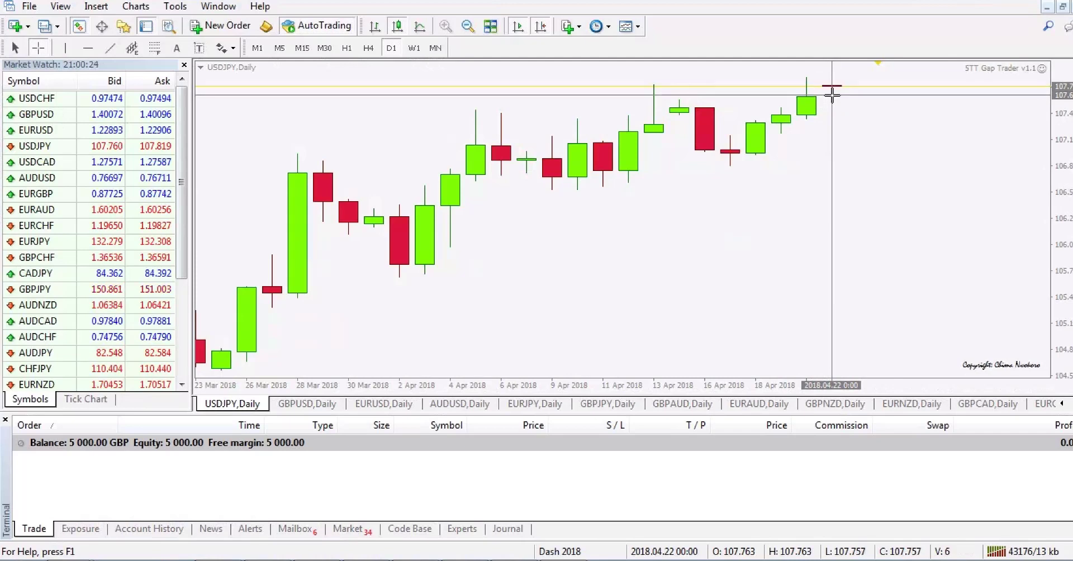
pyautogui.moveTo(832, 95); pyautogui.dragTo(827, 84)
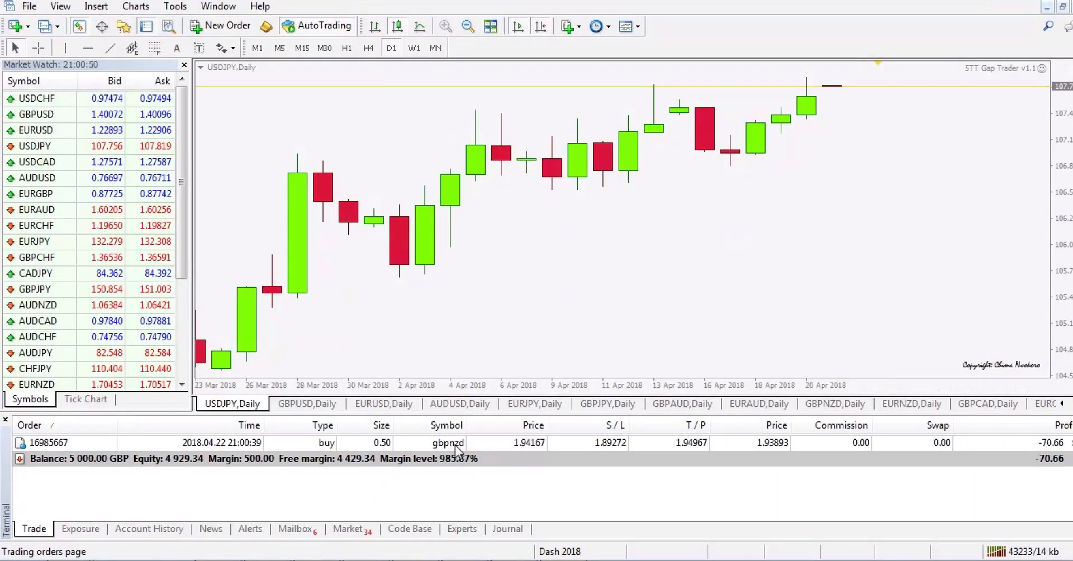
pyautogui.click(835, 404)
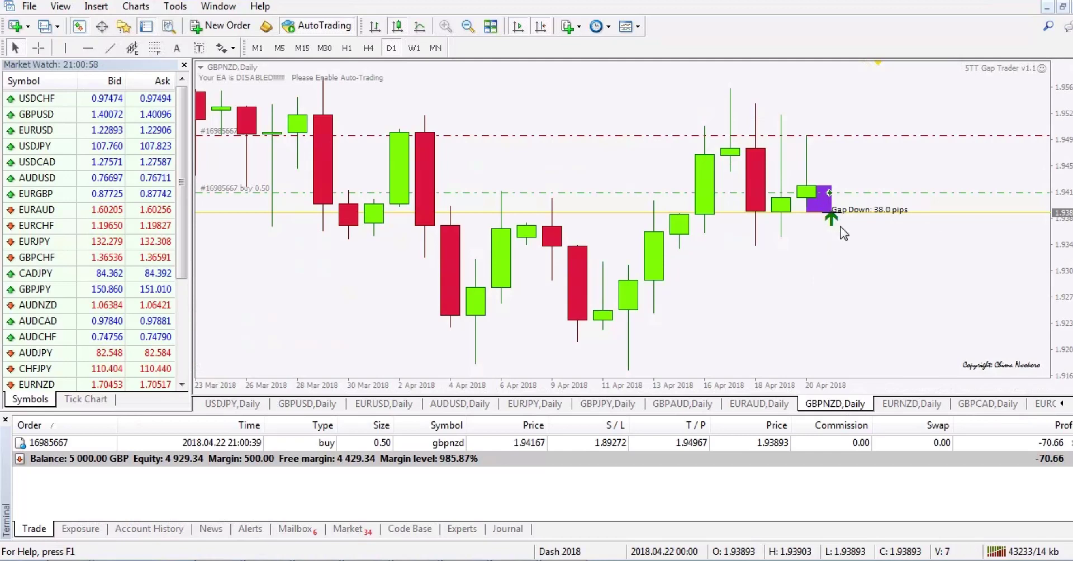
pyautogui.moveTo(838, 221)
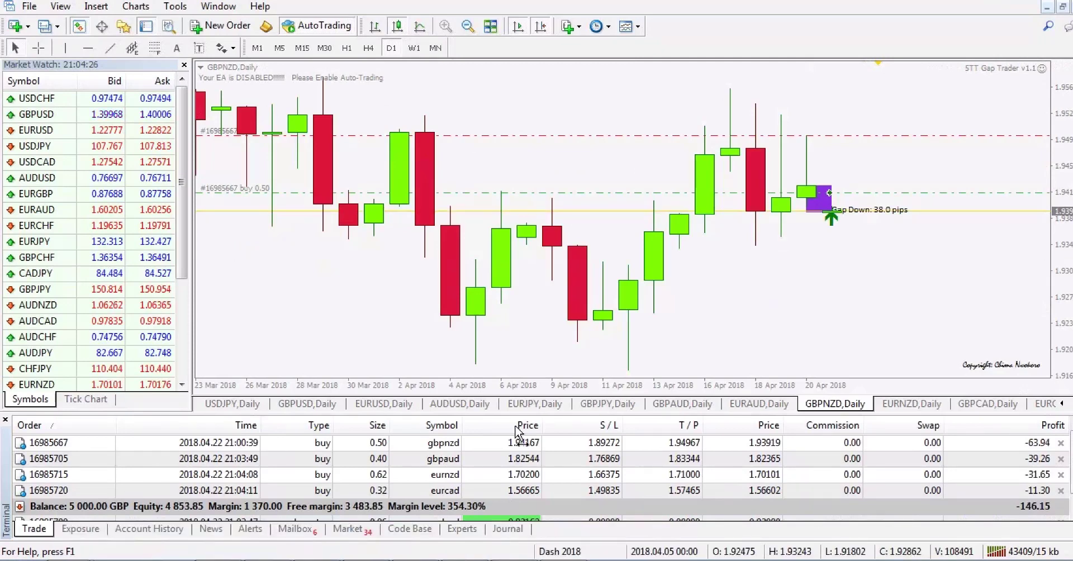
# Step: Show the Comments column in the open trades list and look through the trades' comments
pyautogui.click(525, 475)
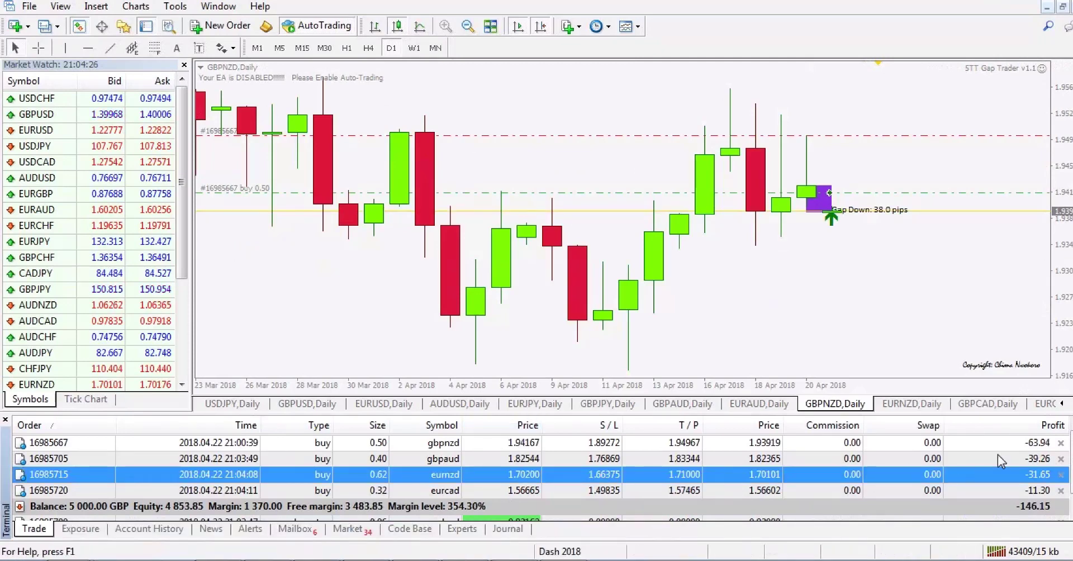
pyautogui.rightClick(892, 455)
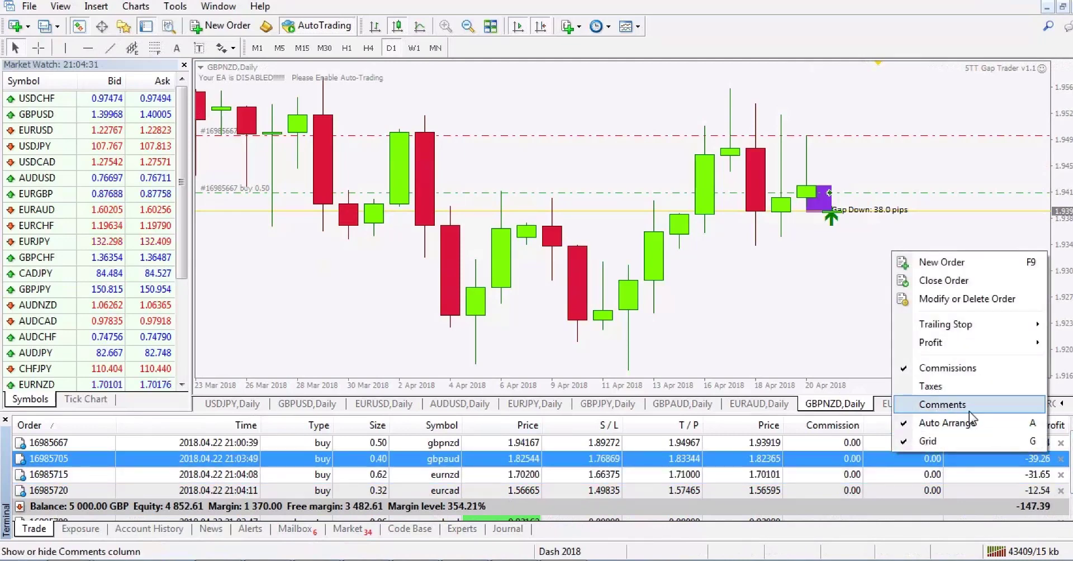
pyautogui.click(970, 412)
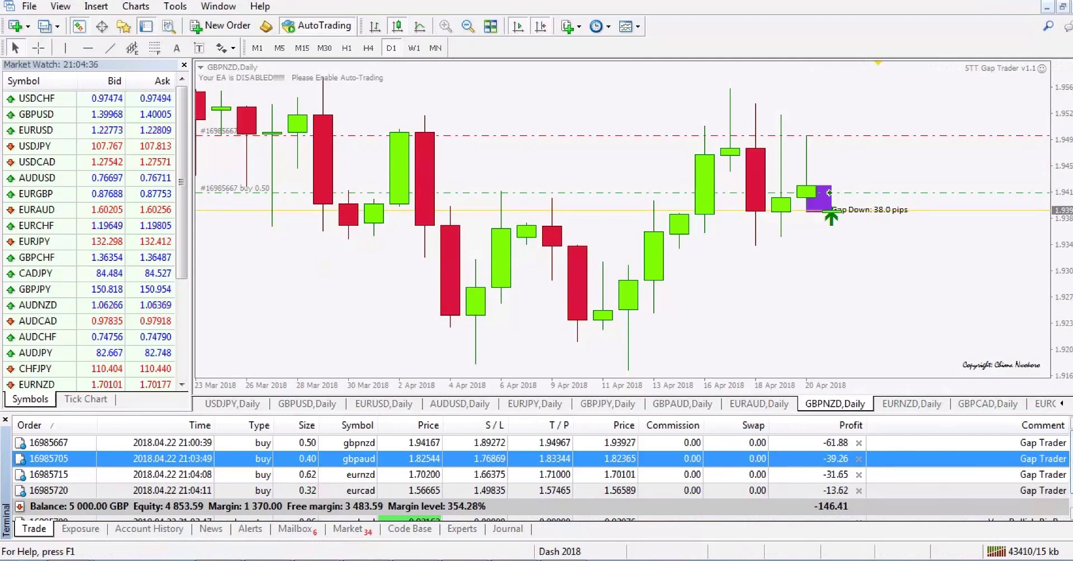
pyautogui.scroll(-1, 542, 478)
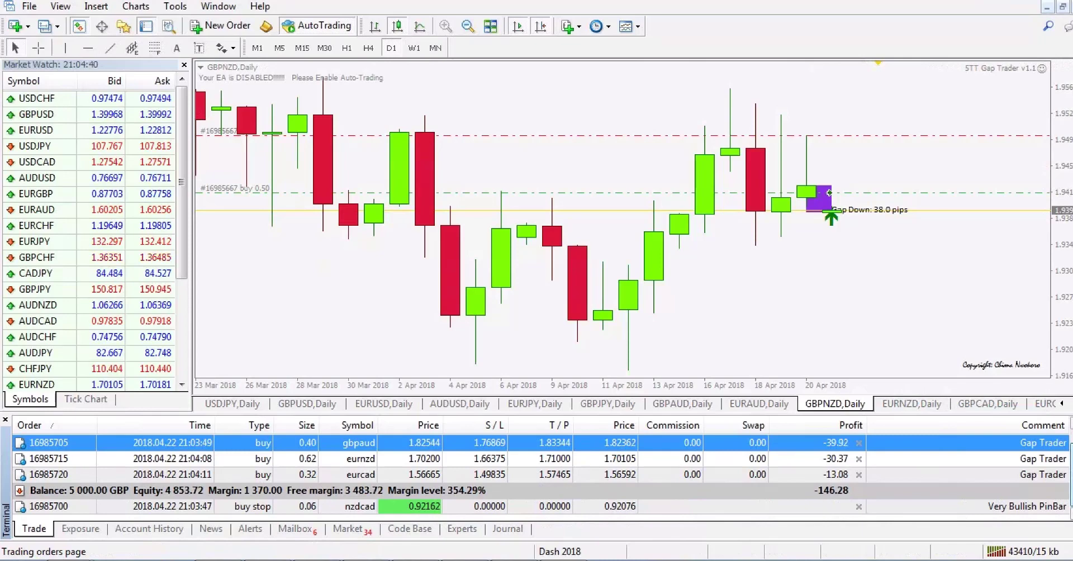
pyautogui.scroll(1, 1065, 456)
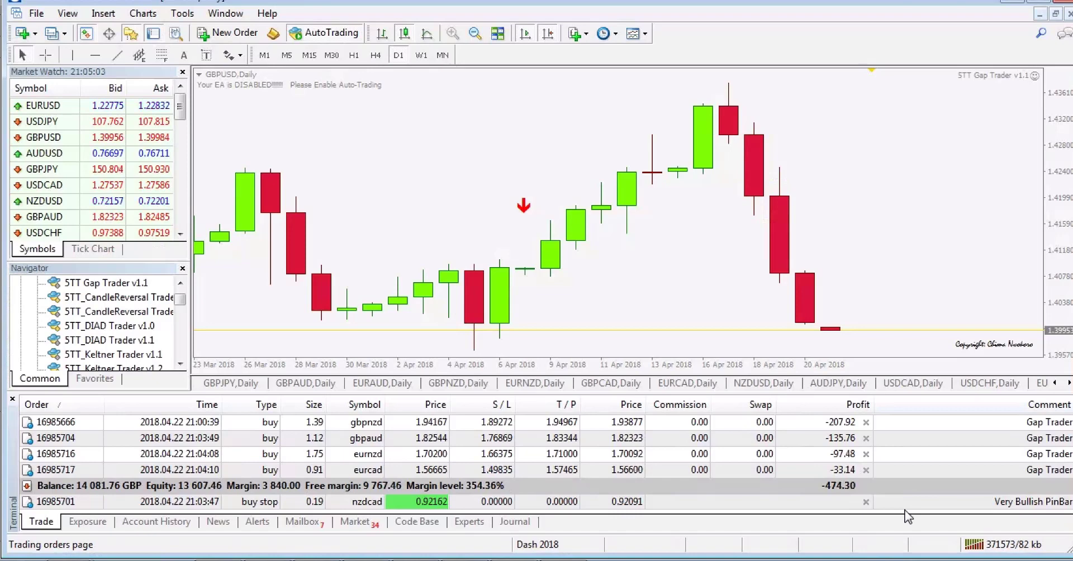
# Step: Bring up the GBPNZD daily chart in the second account and measure from the gap's lower edge to the buy entry level
pyautogui.hotkey('ctrl', 'F6')
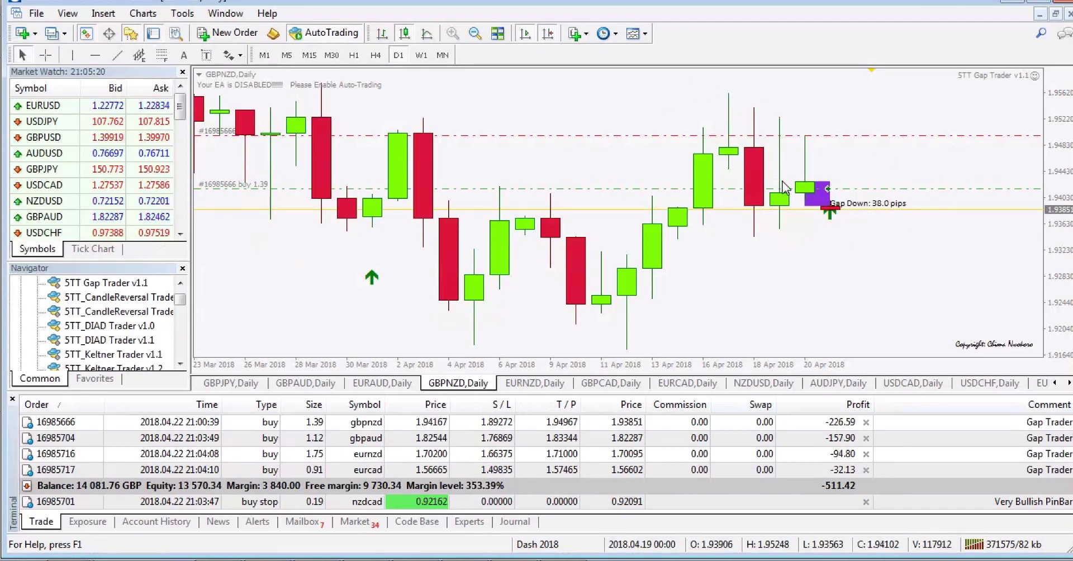
pyautogui.middleClick(844, 205)
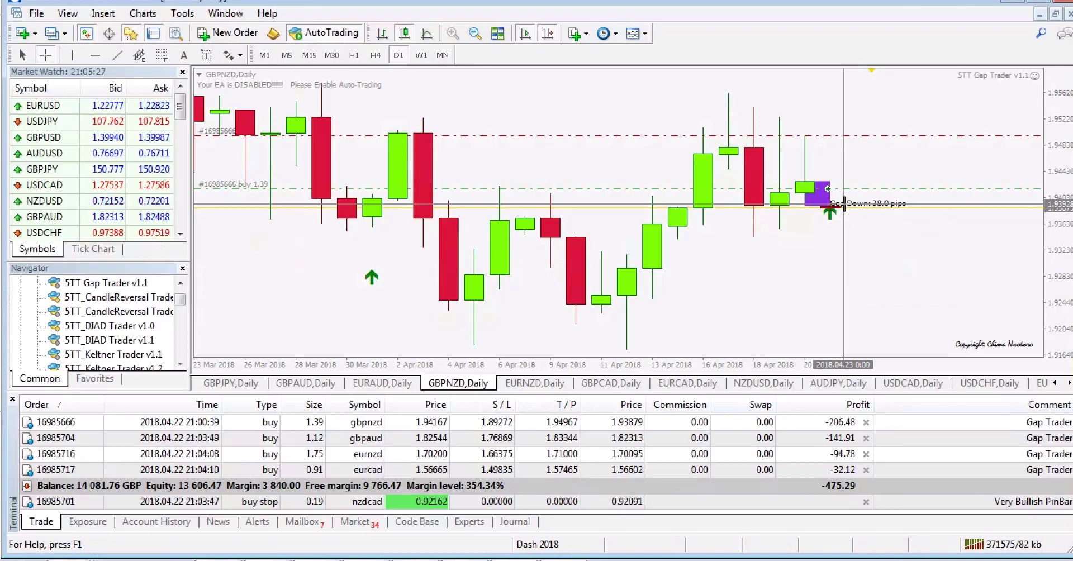
pyautogui.moveTo(845, 204); pyautogui.dragTo(851, 190)
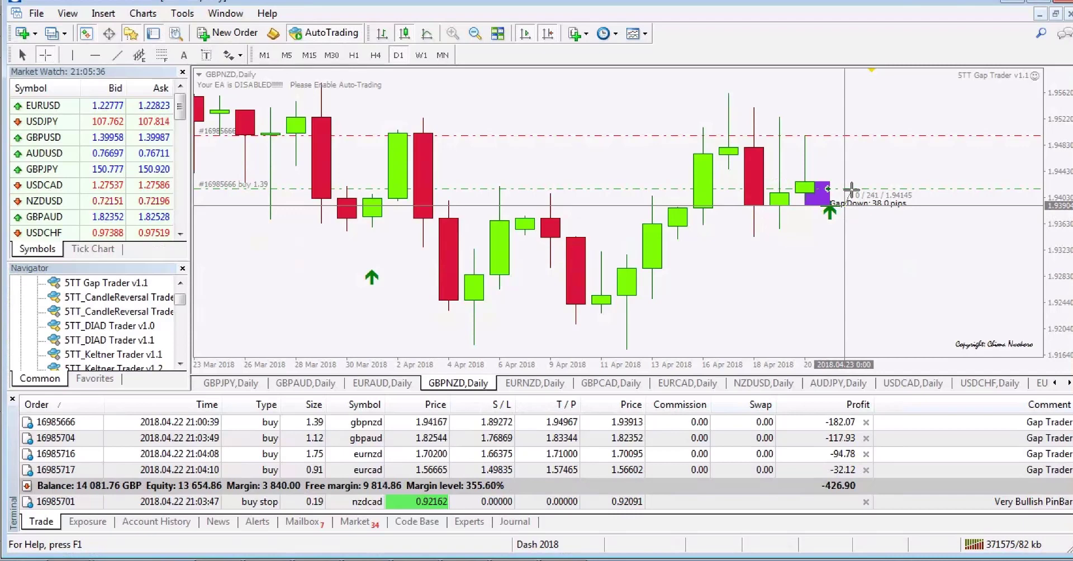
pyautogui.moveTo(851, 190); pyautogui.dragTo(851, 190)
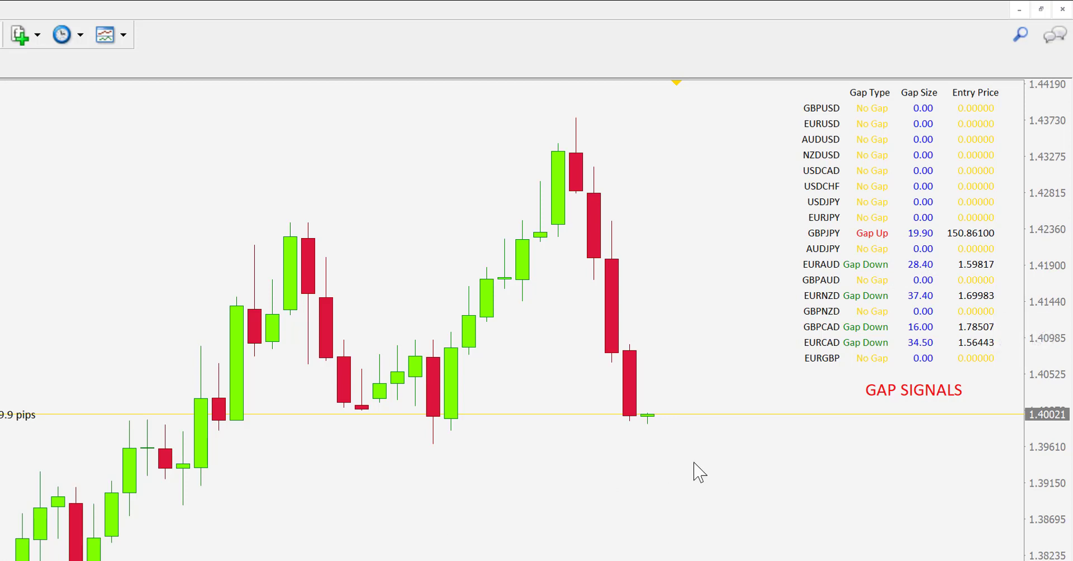
# Step: Compare the Gap Signals table with the gaps marked on the GBPJPY, GBPAUD, EURNZD and GBPNZD charts
pyautogui.scroll(2, 504, 319)
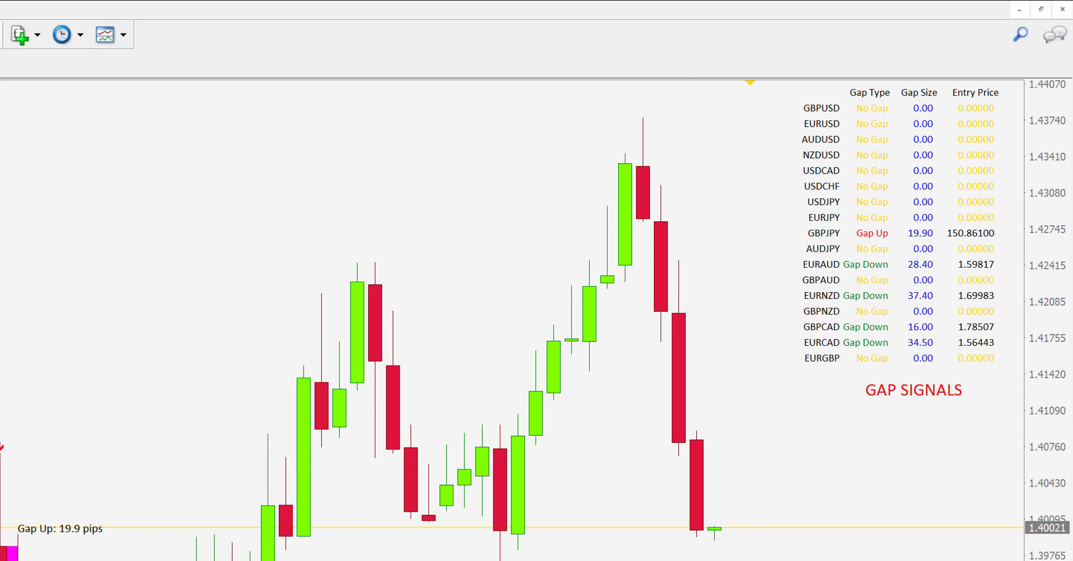
pyautogui.scroll(-1, 378, 321)
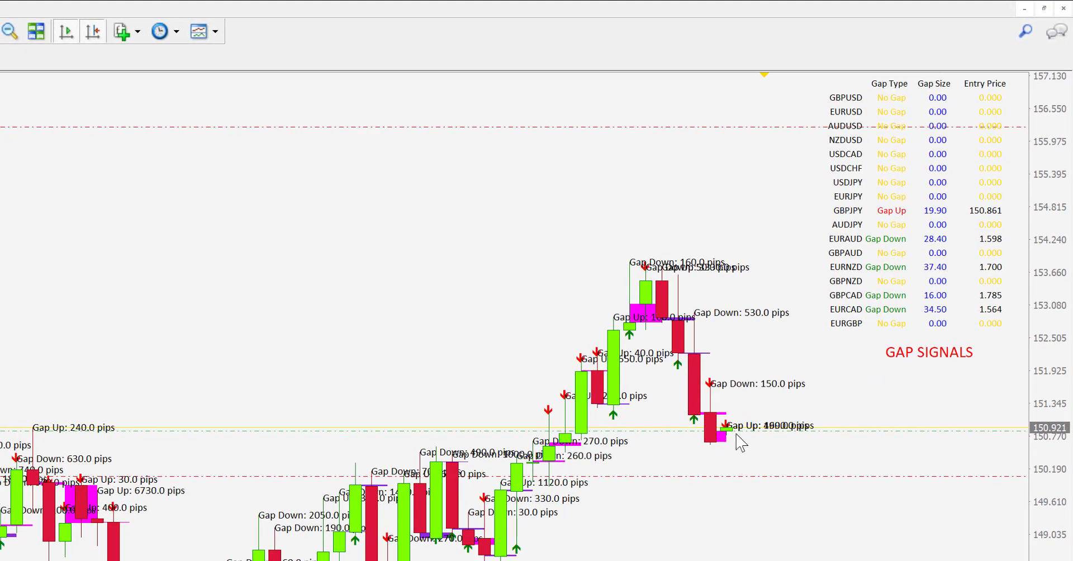
pyautogui.moveTo(733, 428)
pyautogui.hotkey('ctrl', 'Tab')
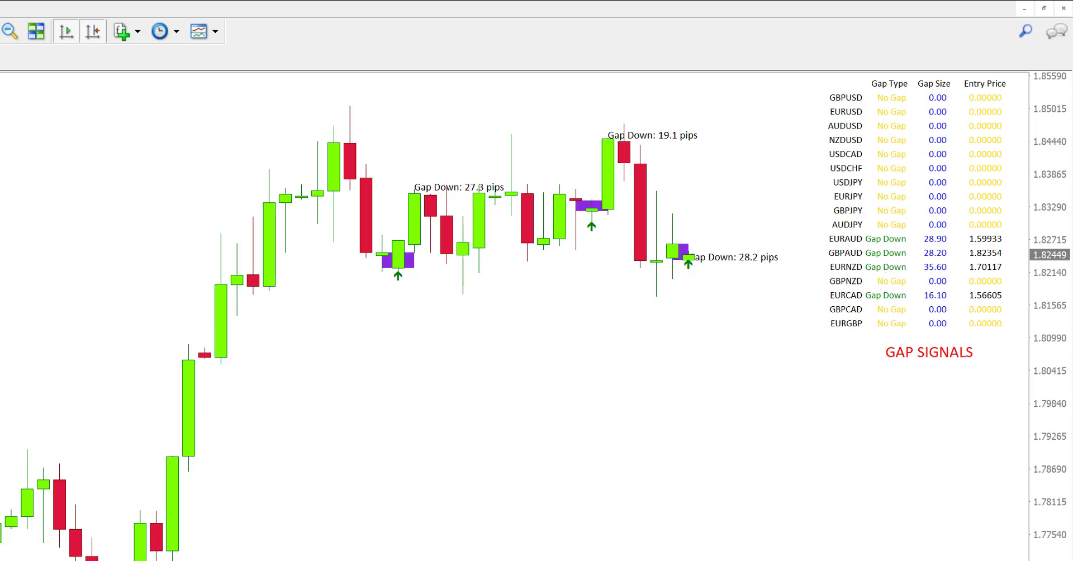
pyautogui.hscroll(-1, 503, 280)
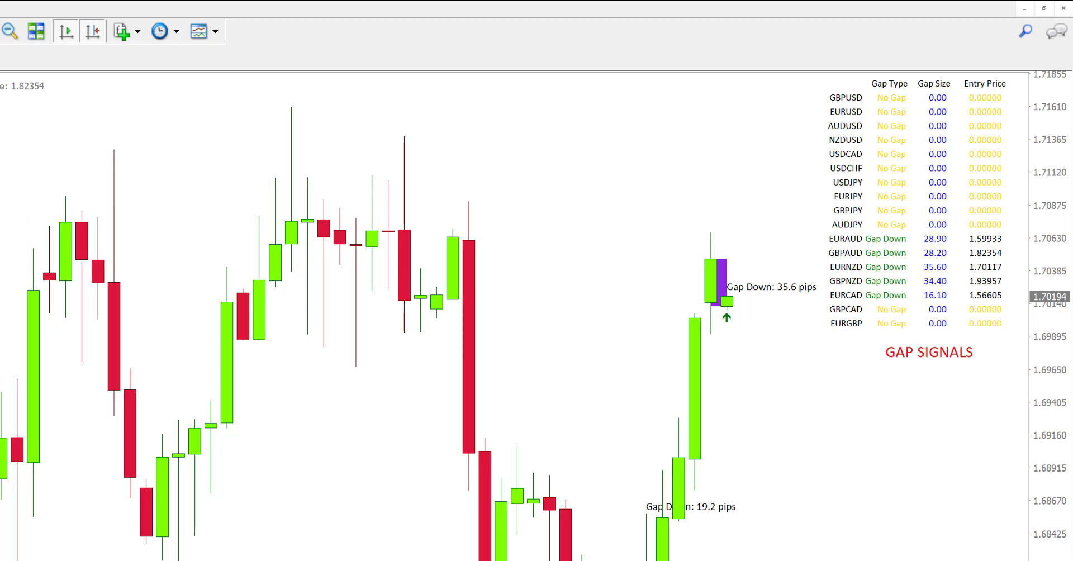
pyautogui.hotkey('ctrl', 'Tab')
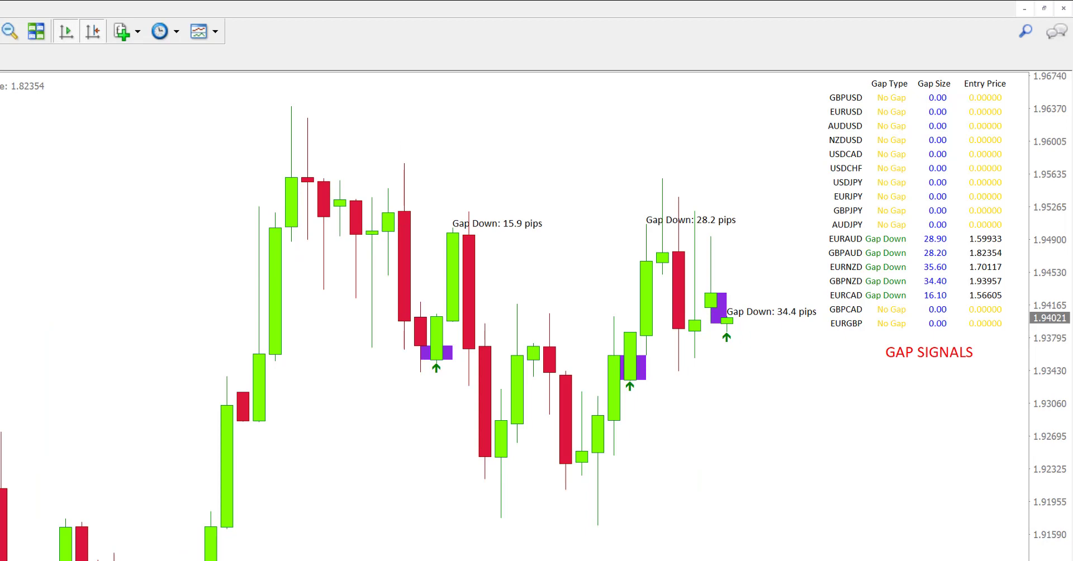
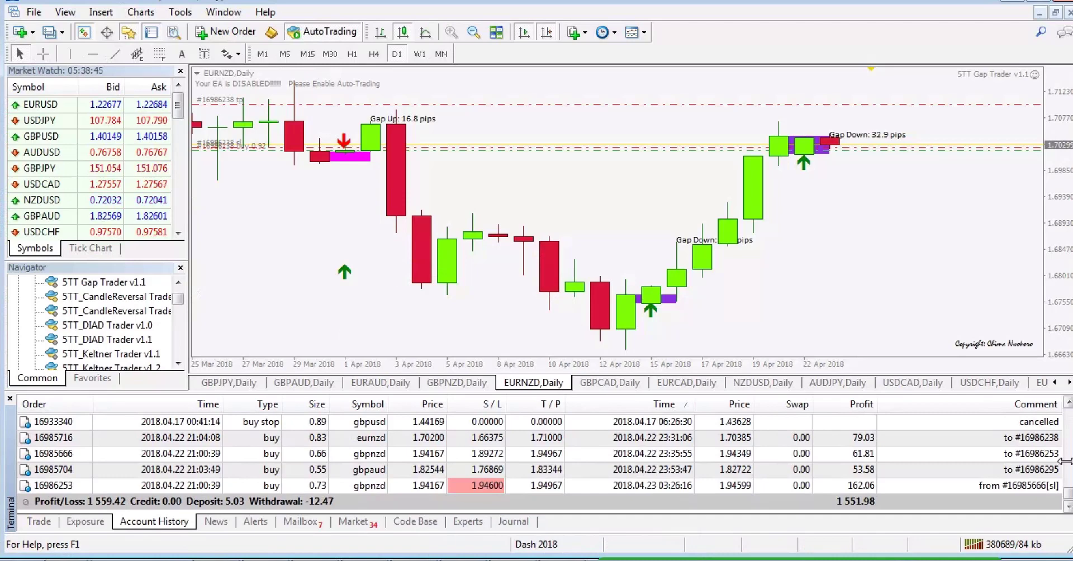
# Step: Review the closed eurnzd, gbpnzd and gbpaud buy trades in the account history, comparing the two gbpnzd entries
pyautogui.click(692, 443)
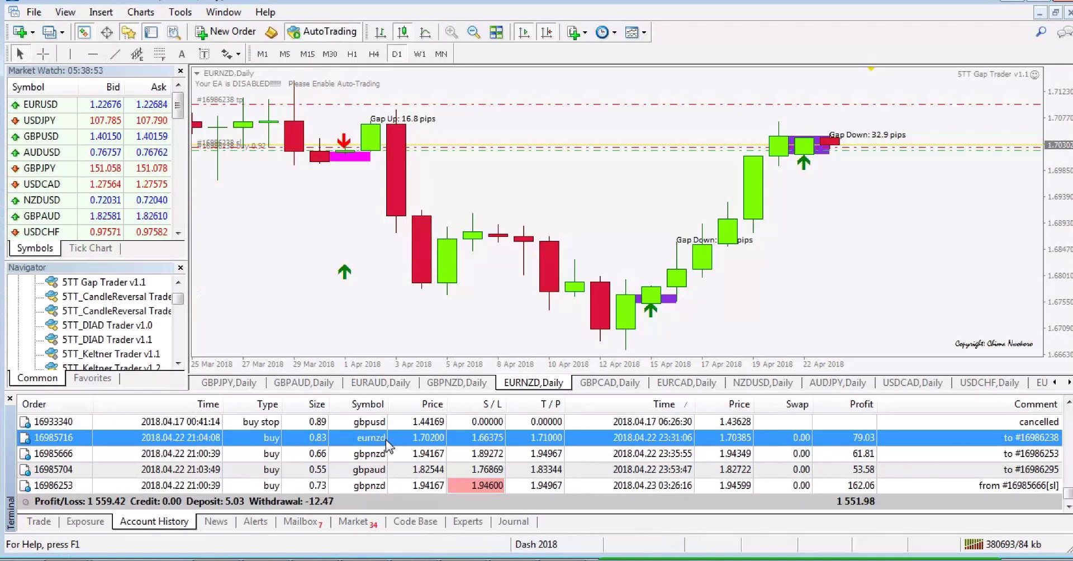
pyautogui.click(387, 456)
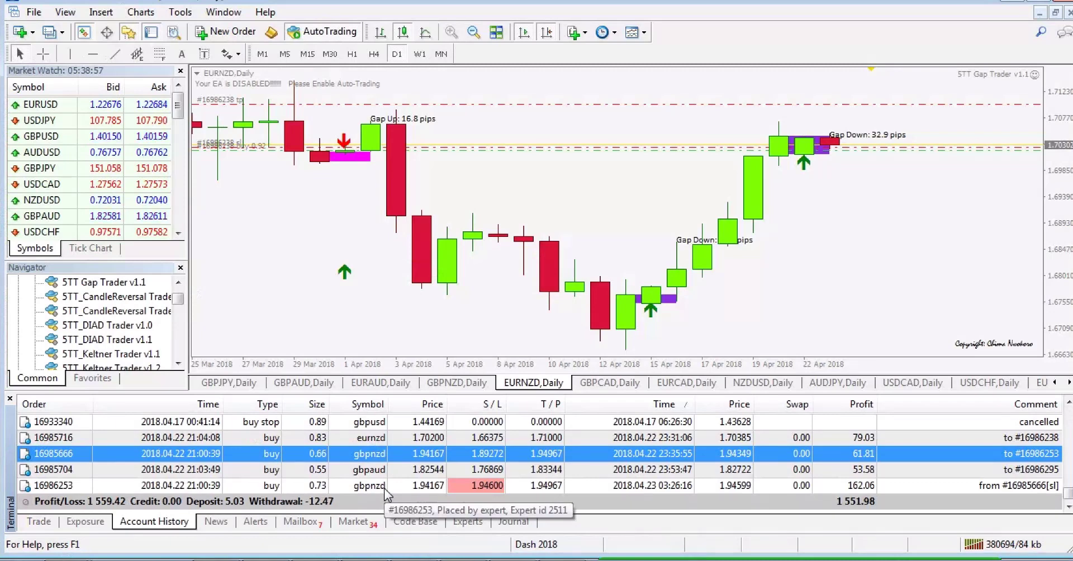
pyautogui.click(385, 489)
pyautogui.click(388, 458)
pyautogui.click(386, 487)
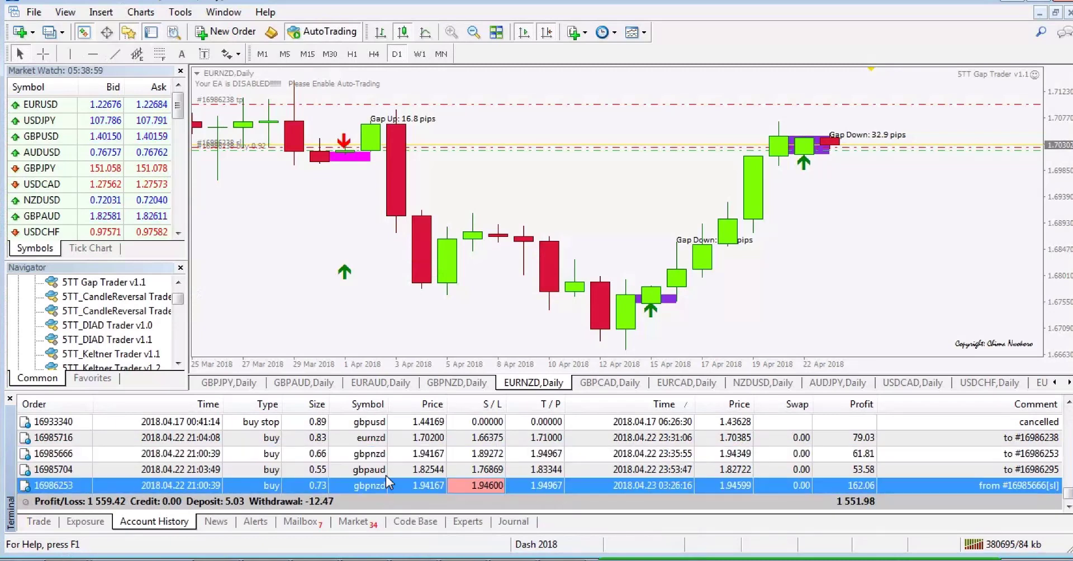
pyautogui.click(386, 457)
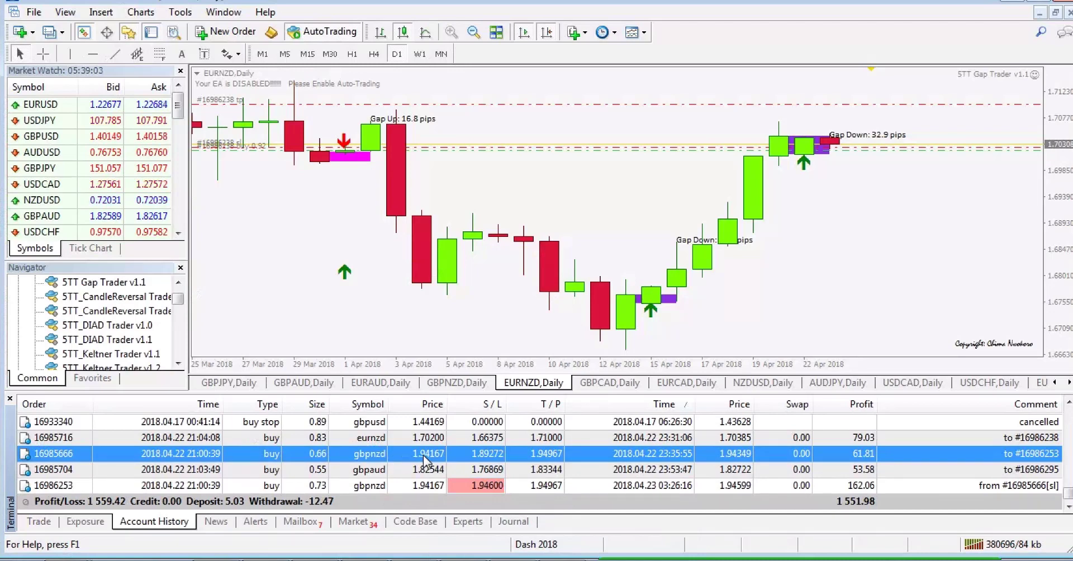
pyautogui.click(432, 488)
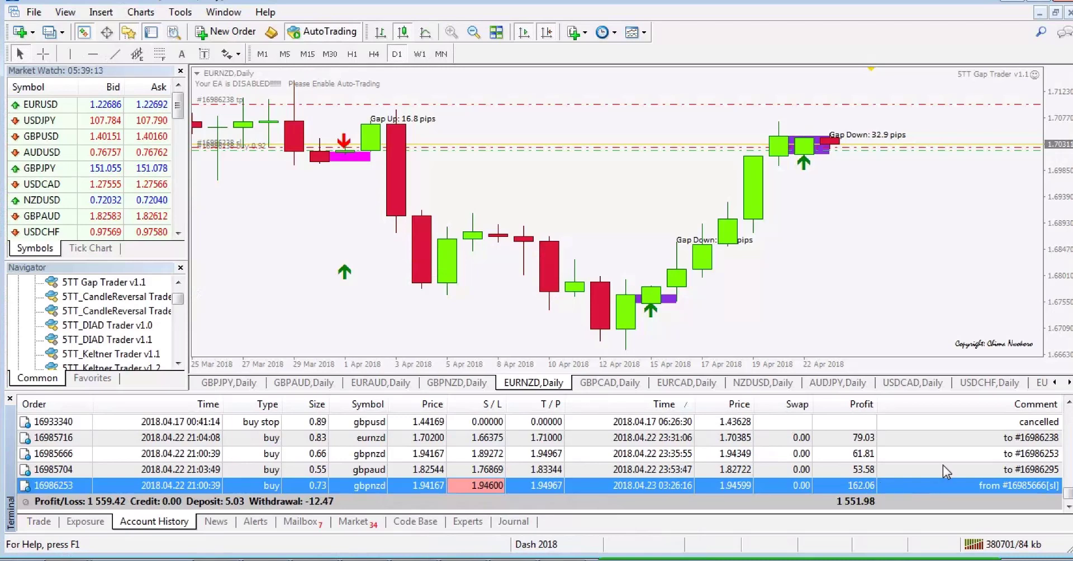
pyautogui.click(402, 473)
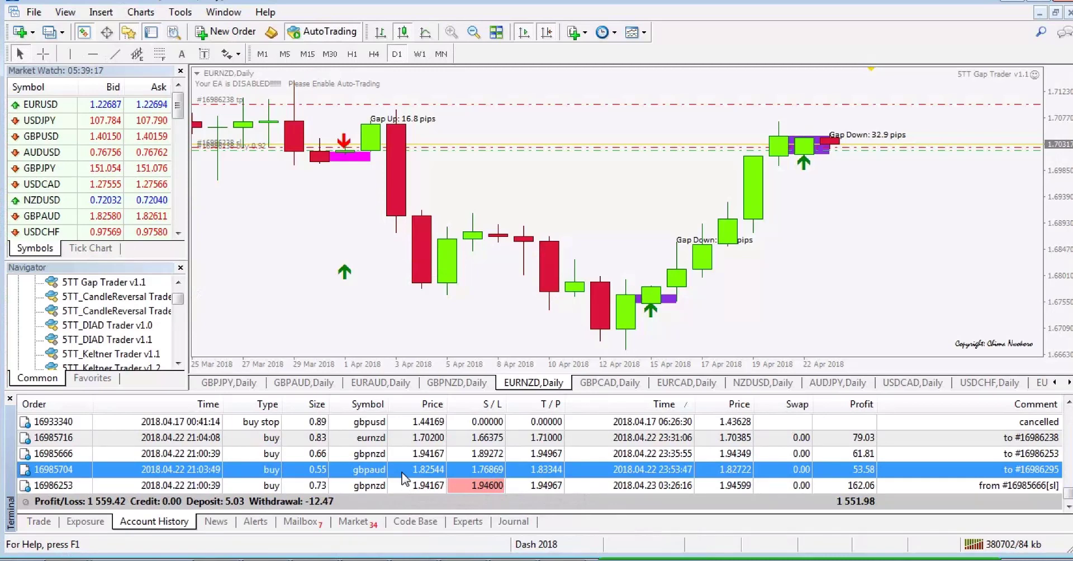
pyautogui.click(402, 443)
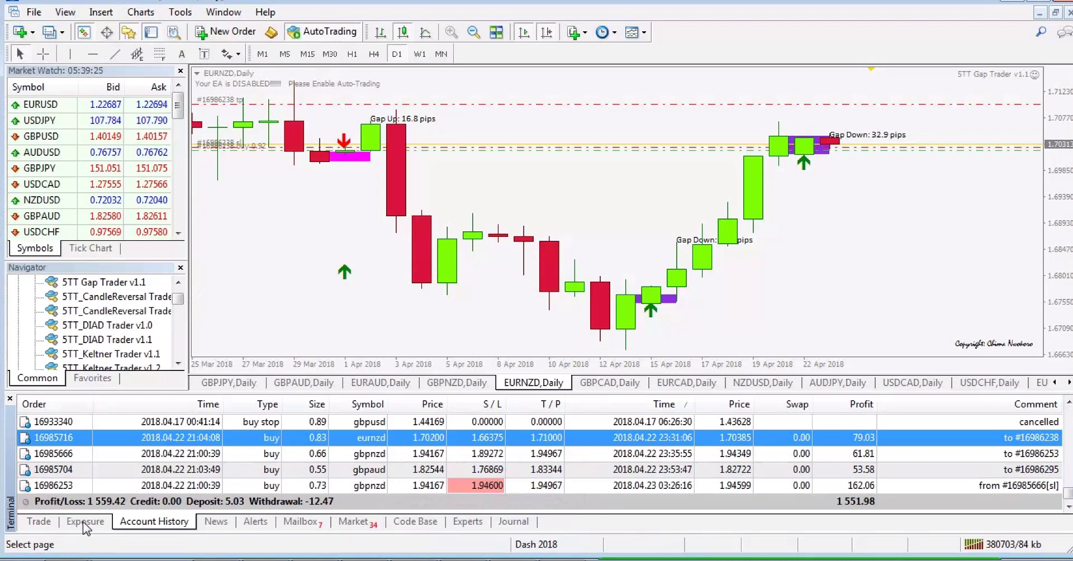
# Step: Select the open eurcad trade and measure the distances from its entry to the stop loss and take profit on the EURCAD daily chart
pyautogui.click(32, 525)
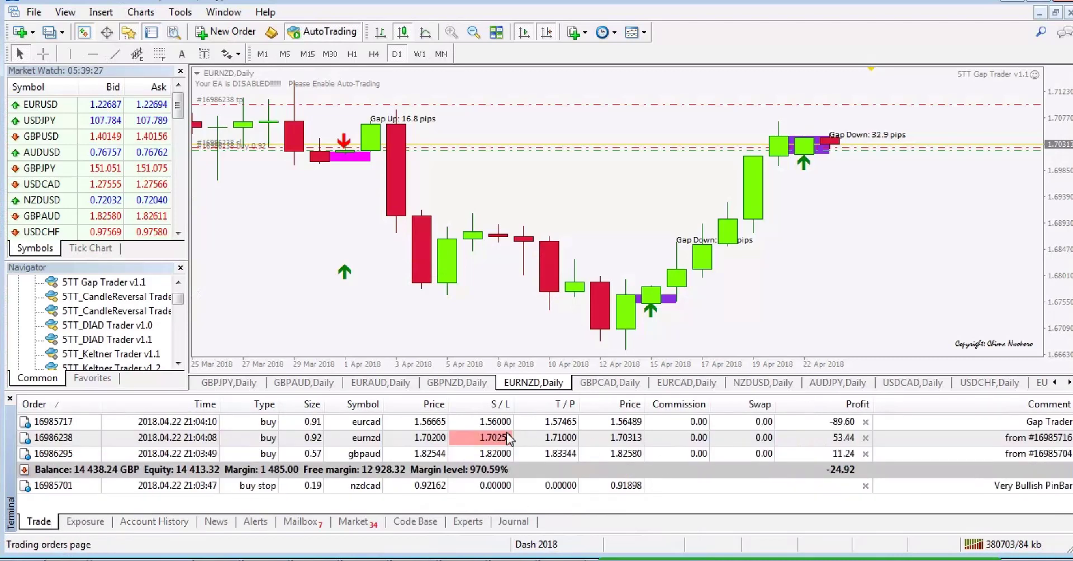
pyautogui.click(377, 426)
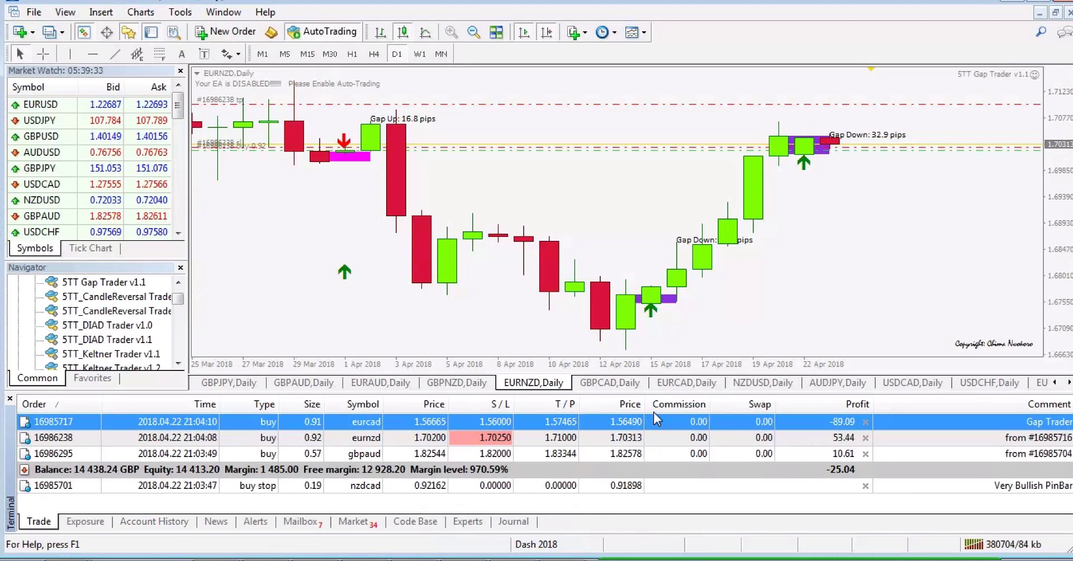
pyautogui.click(691, 384)
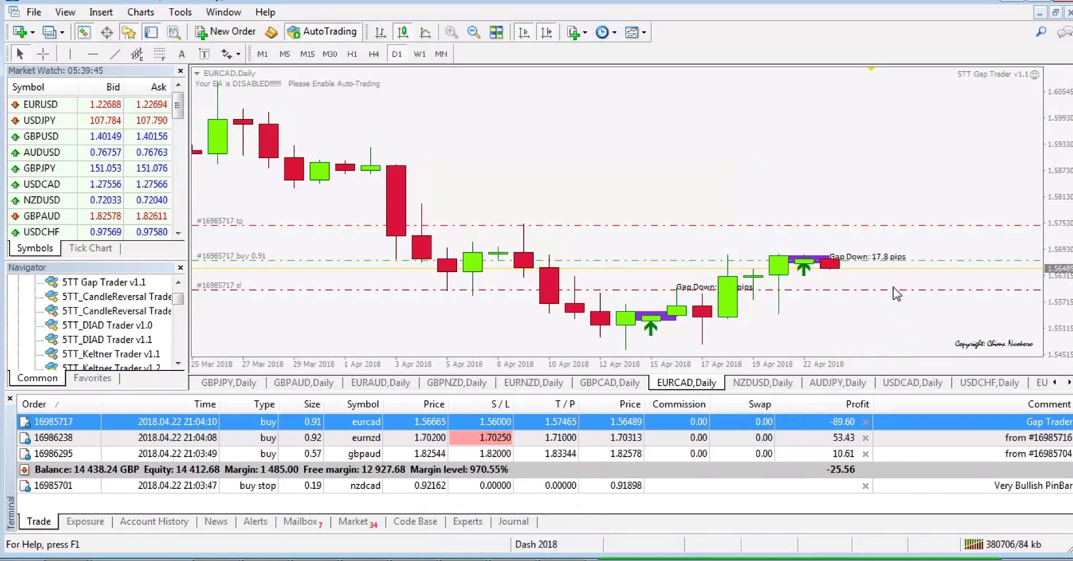
pyautogui.middleClick(857, 265)
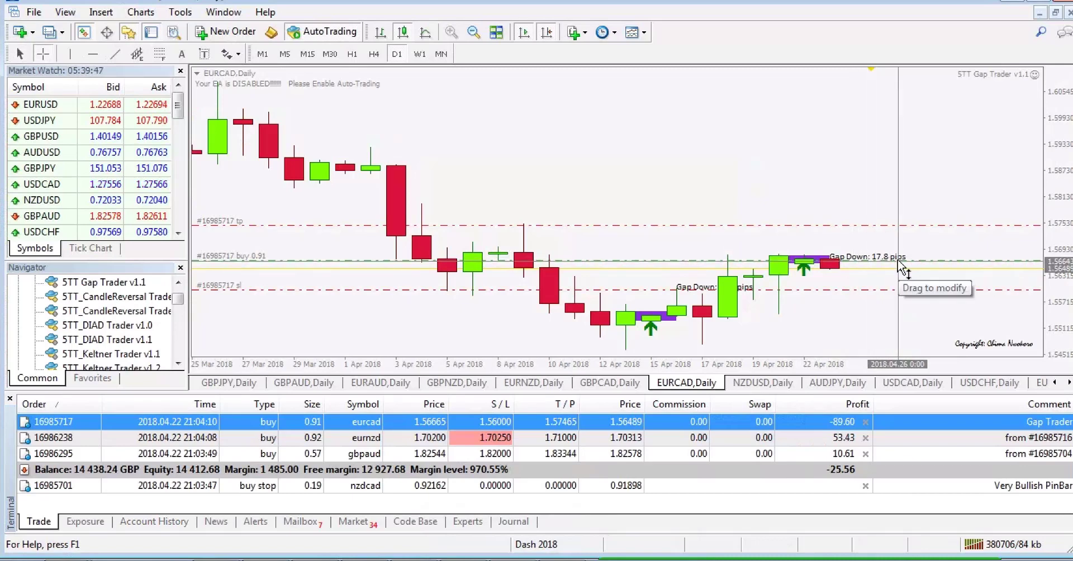
pyautogui.moveTo(899, 261); pyautogui.dragTo(869, 290)
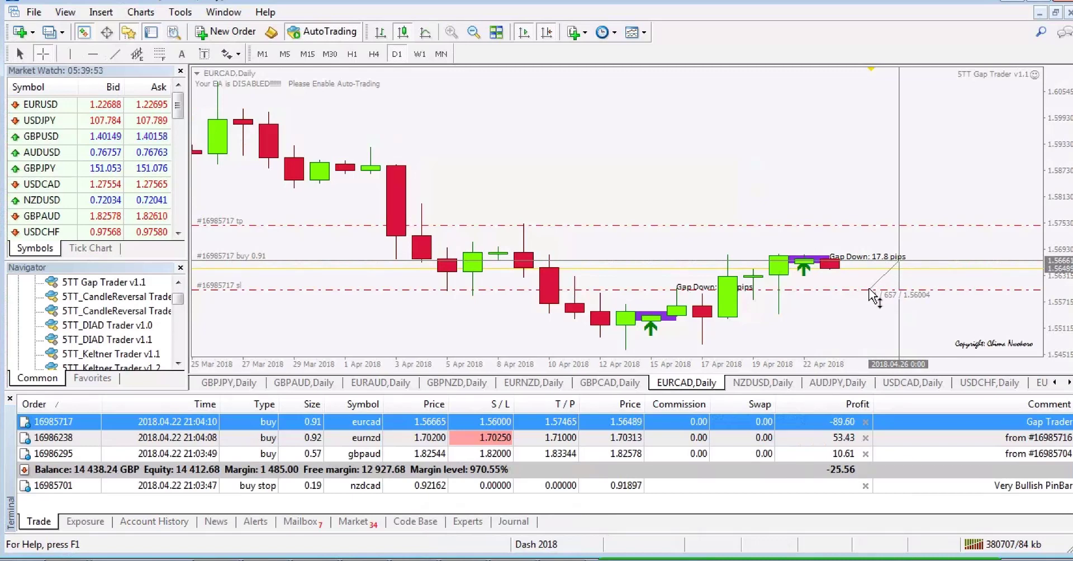
pyautogui.moveTo(870, 290); pyautogui.dragTo(837, 229)
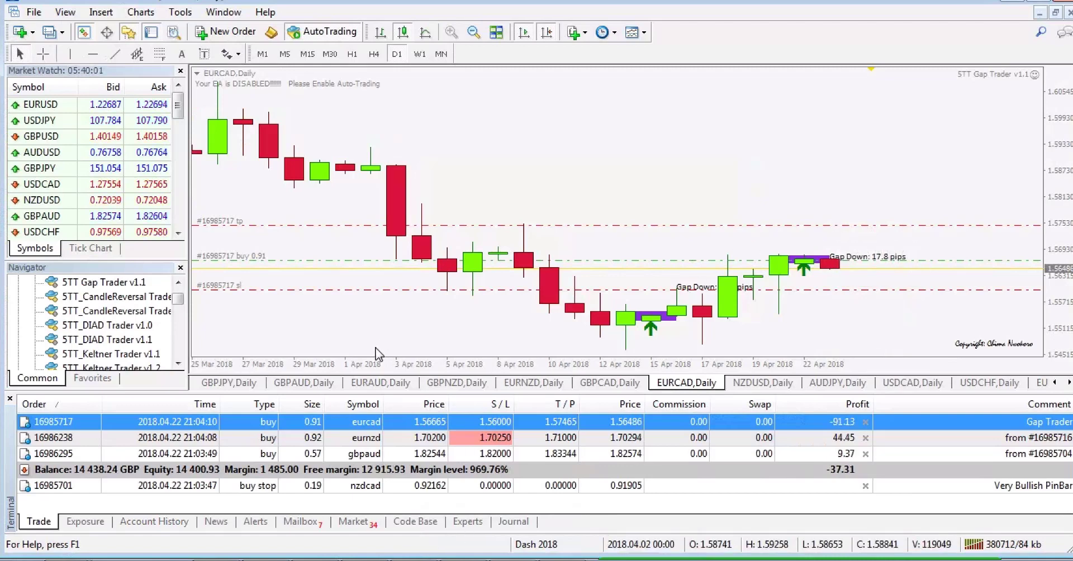
# Step: Select the open eurnzd trade and inspect its gap and order levels on the EURNZD daily chart
pyautogui.click(396, 442)
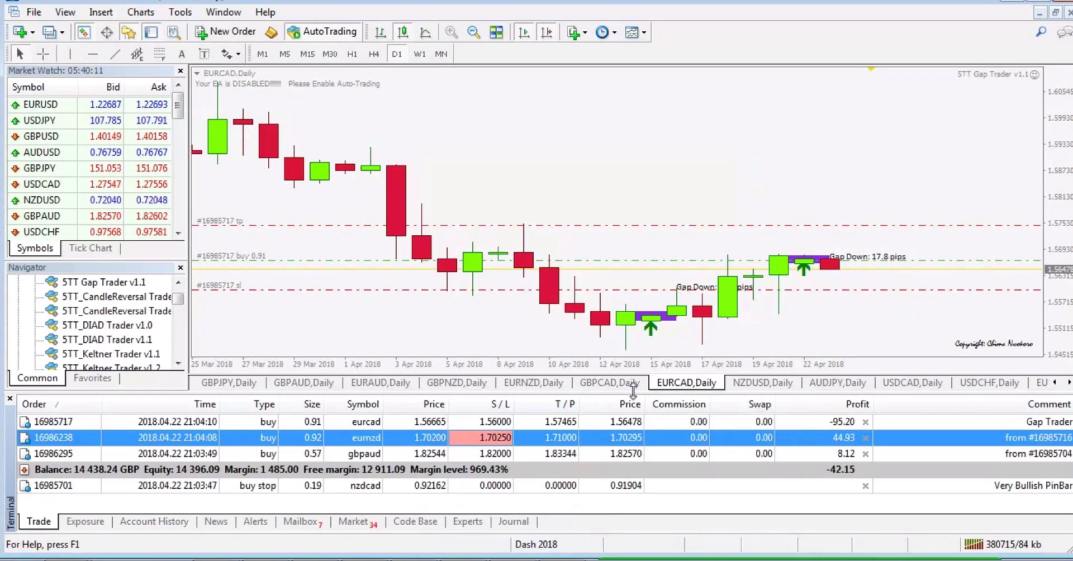
pyautogui.click(534, 383)
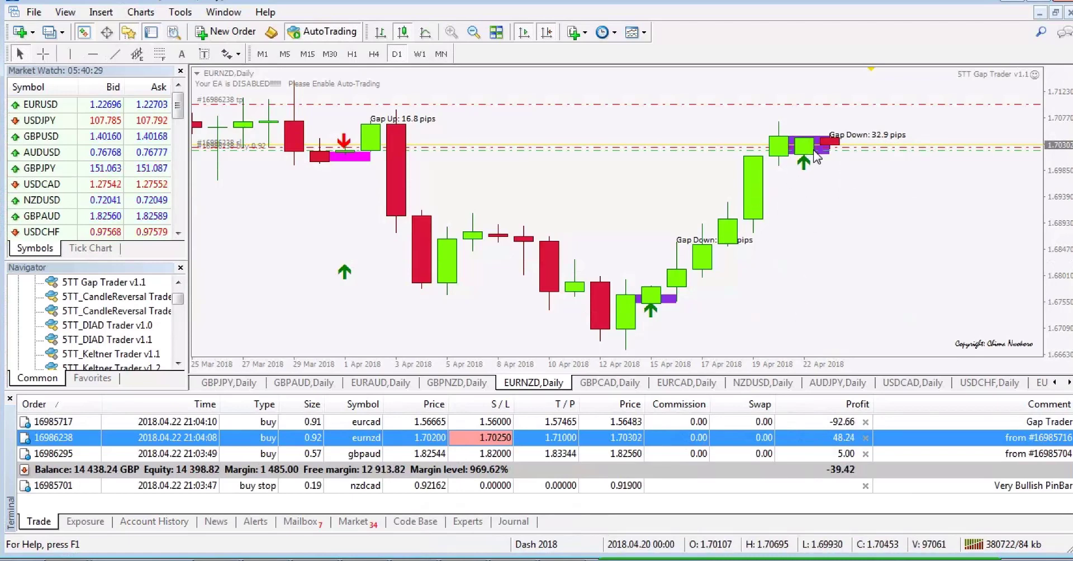
pyautogui.moveTo(823, 148)
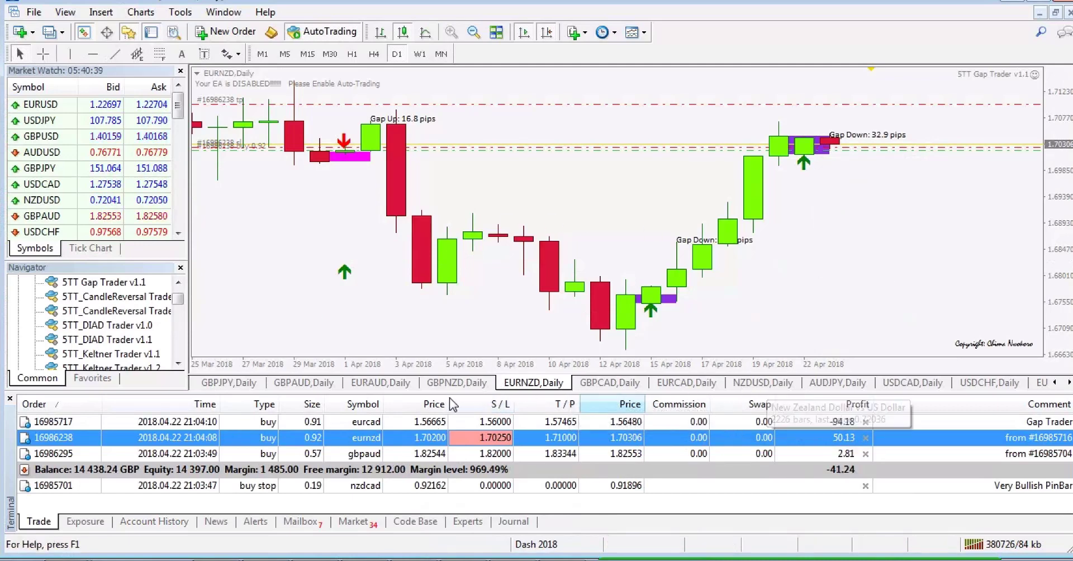
# Step: Measure the distances from the open gbpaud trade's entry to its stop loss and take profit on the GBPAUD daily chart
pyautogui.click(313, 385)
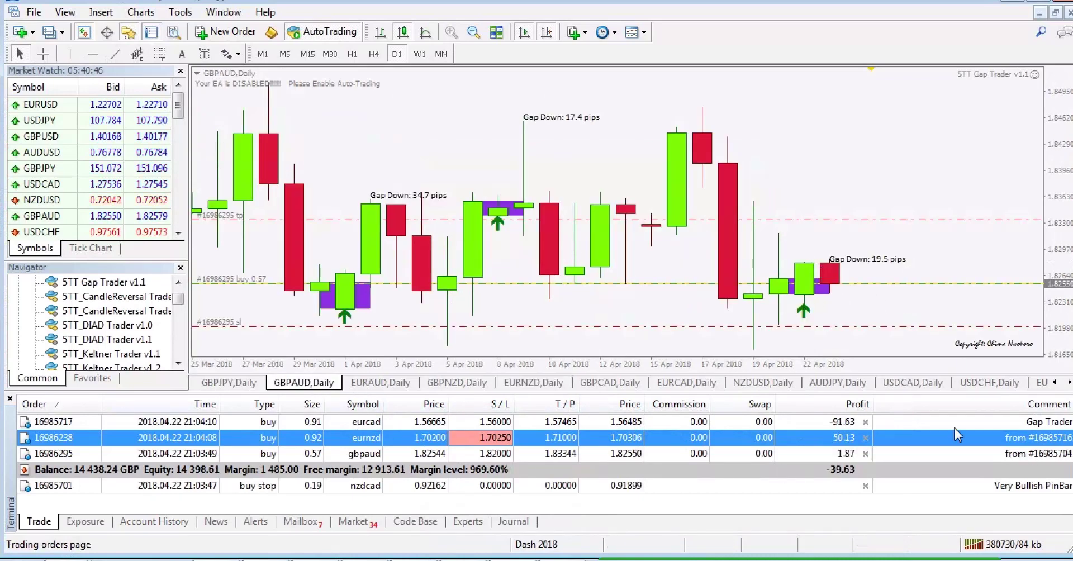
pyautogui.middleClick(857, 292)
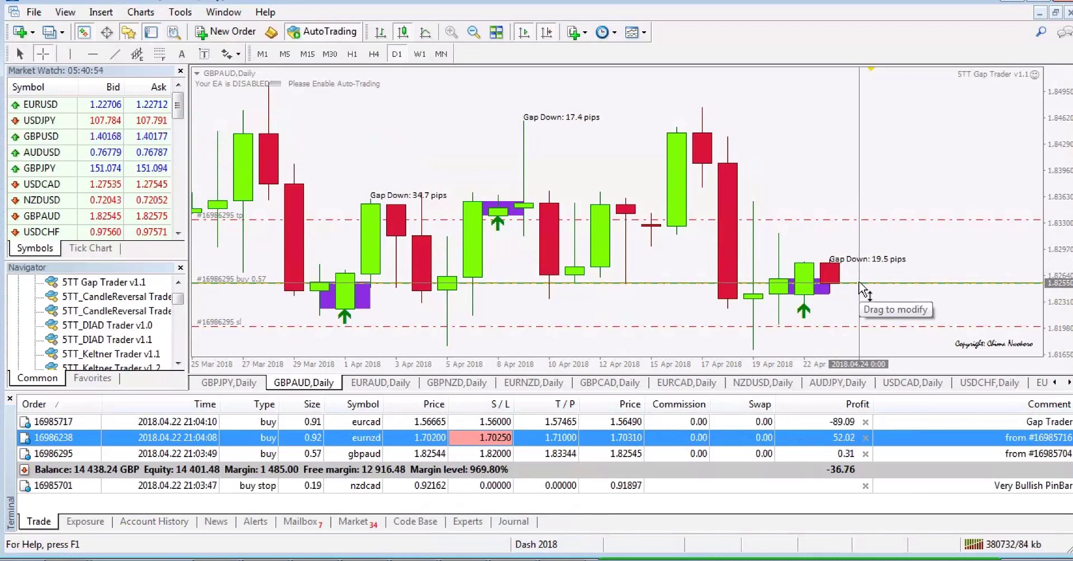
pyautogui.moveTo(858, 284); pyautogui.dragTo(834, 326)
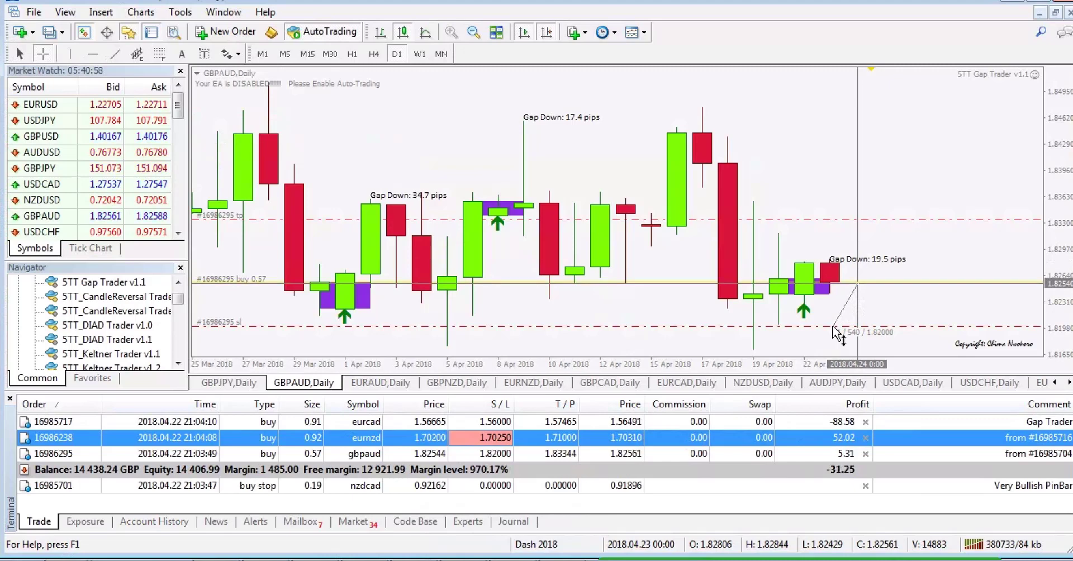
pyautogui.moveTo(834, 326); pyautogui.dragTo(867, 220)
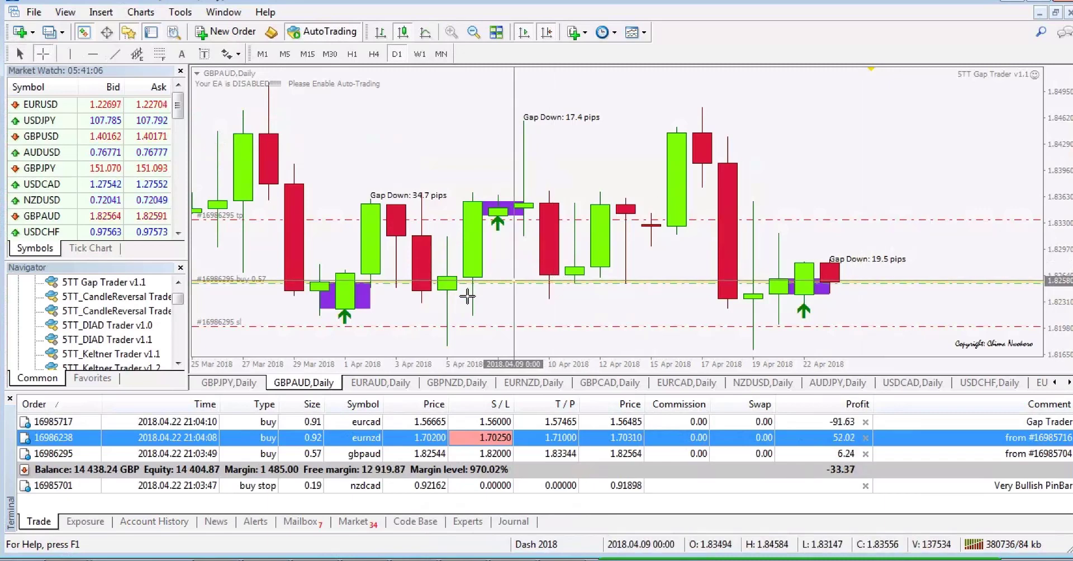
pyautogui.moveTo(404, 325)
pyautogui.mouseDown()
pyautogui.moveTo(872, 333)
pyautogui.moveTo(852, 333)
pyautogui.mouseUp()
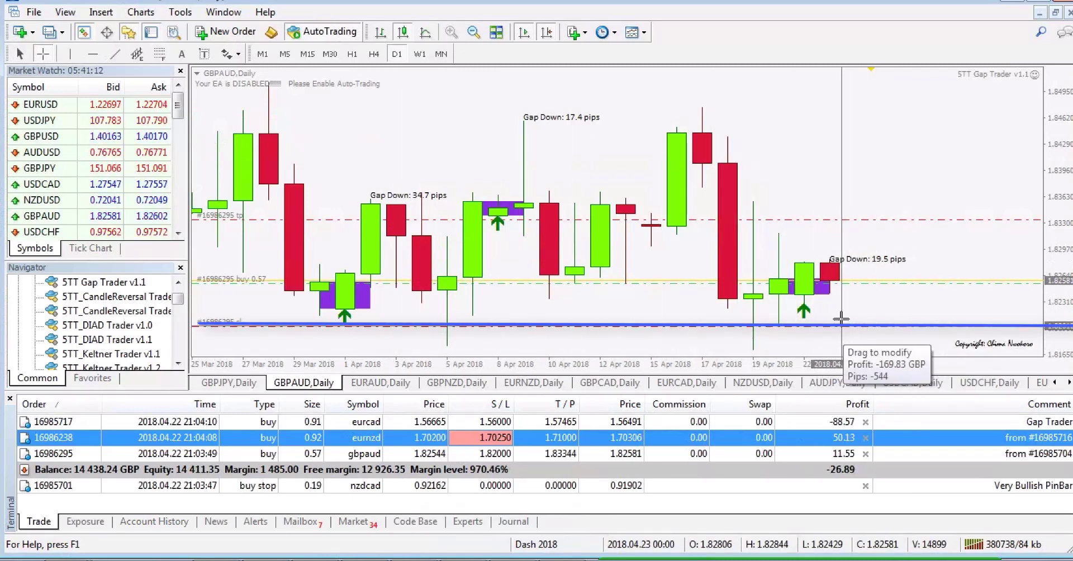
pyautogui.middleClick(849, 325)
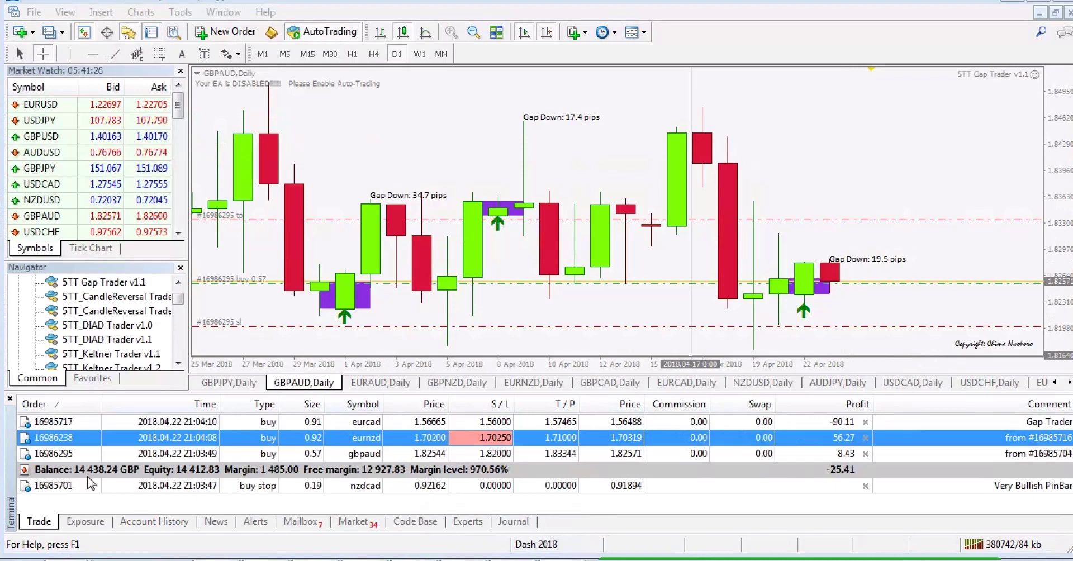
# Step: Open the account history and add the closed gap trade profits 162.06, 53.58, 61.81 and 79.03 in Calculator
pyautogui.click(150, 522)
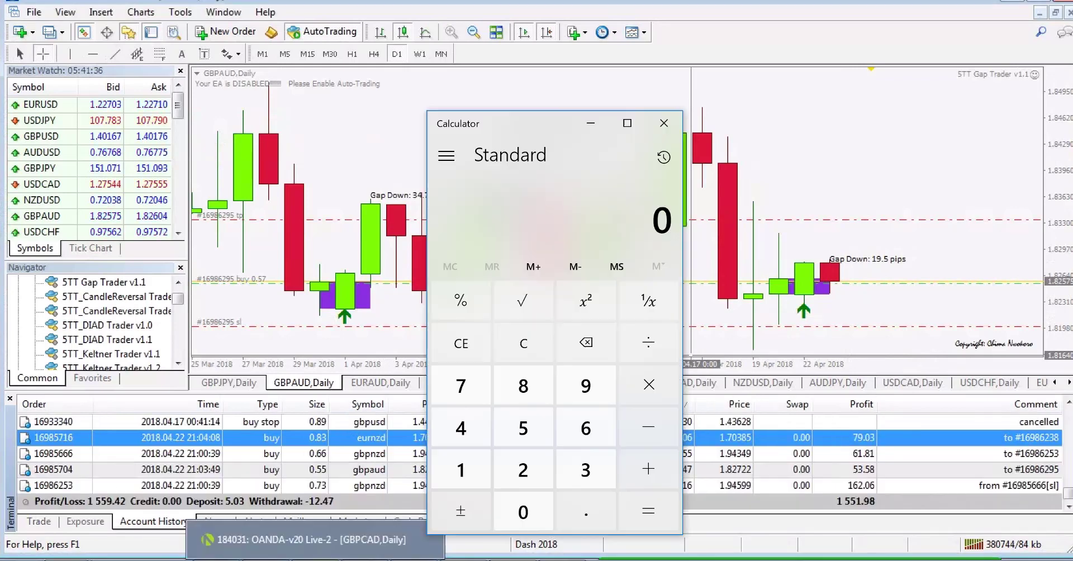
pyautogui.write('162.06 + ')
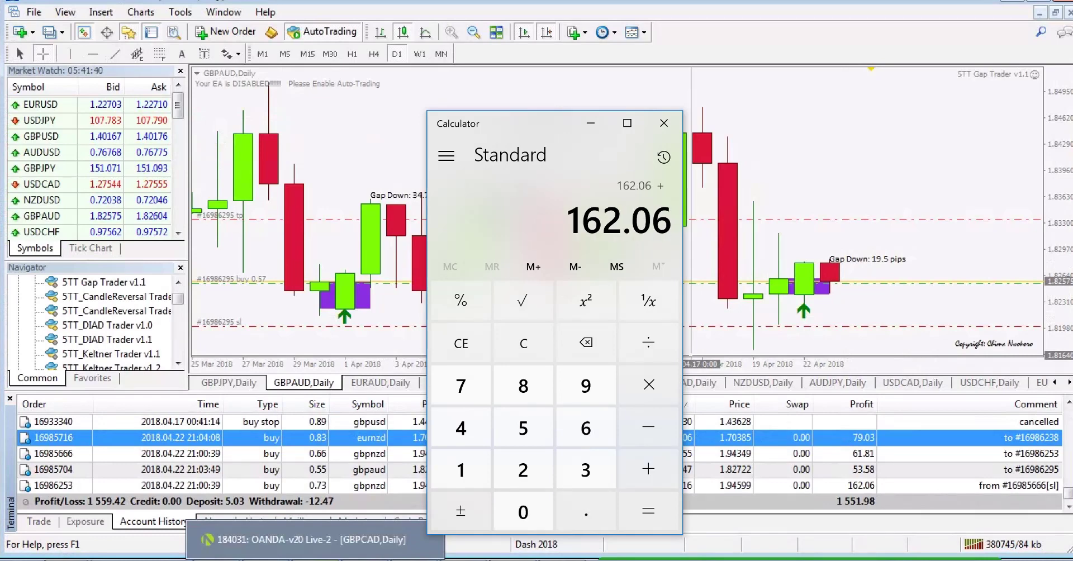
pyautogui.write('53')
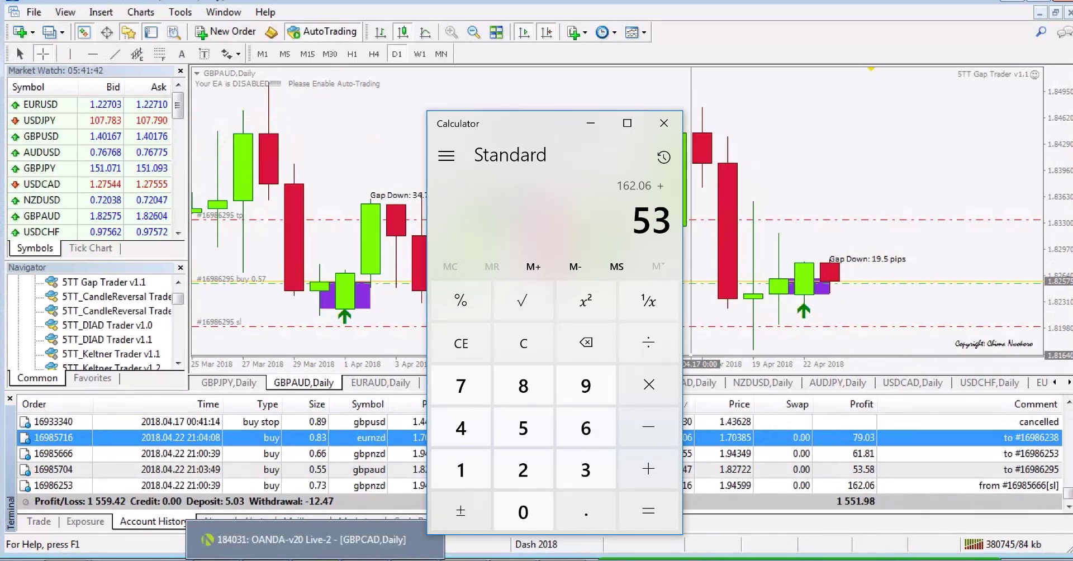
pyautogui.write('.58')
pyautogui.press('+')
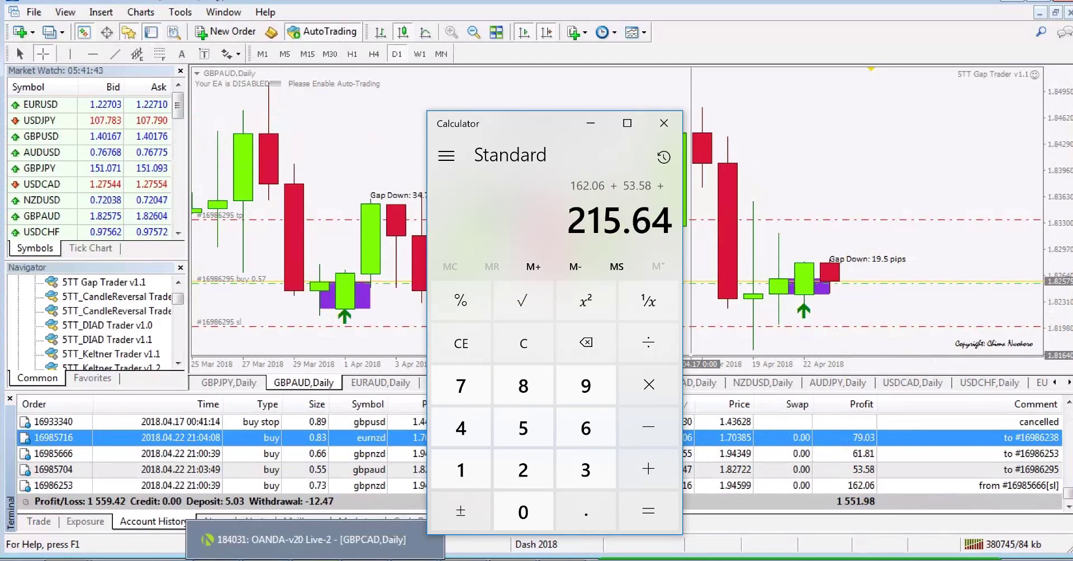
pyautogui.write('61.81')
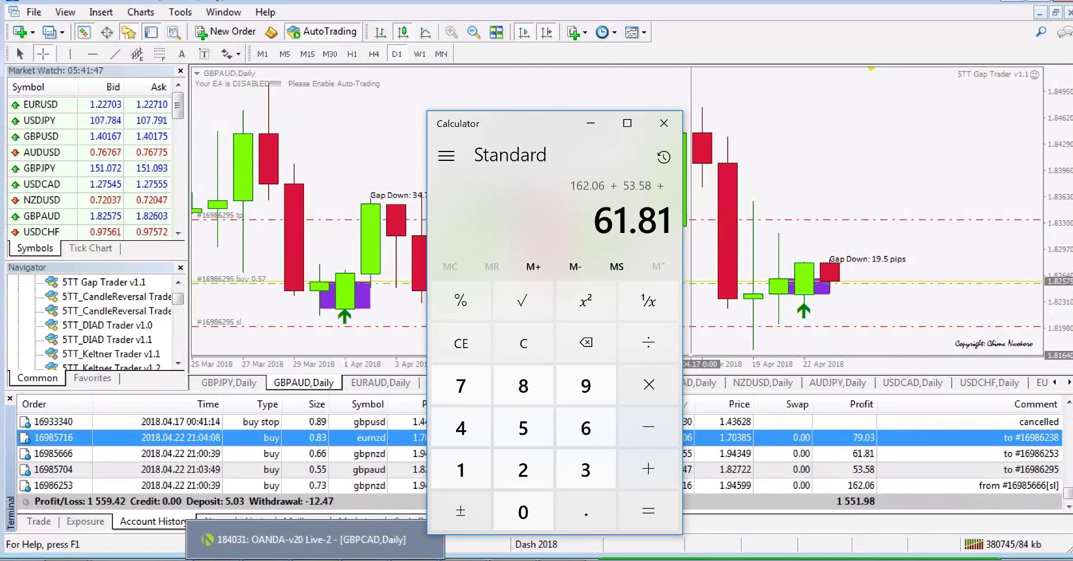
pyautogui.press('+')
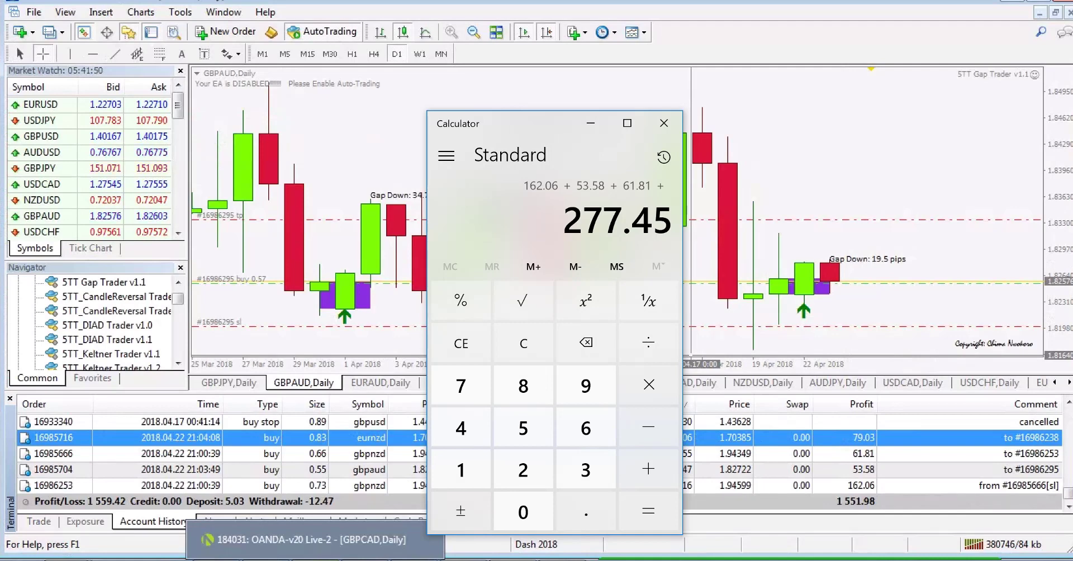
pyautogui.write('79.03')
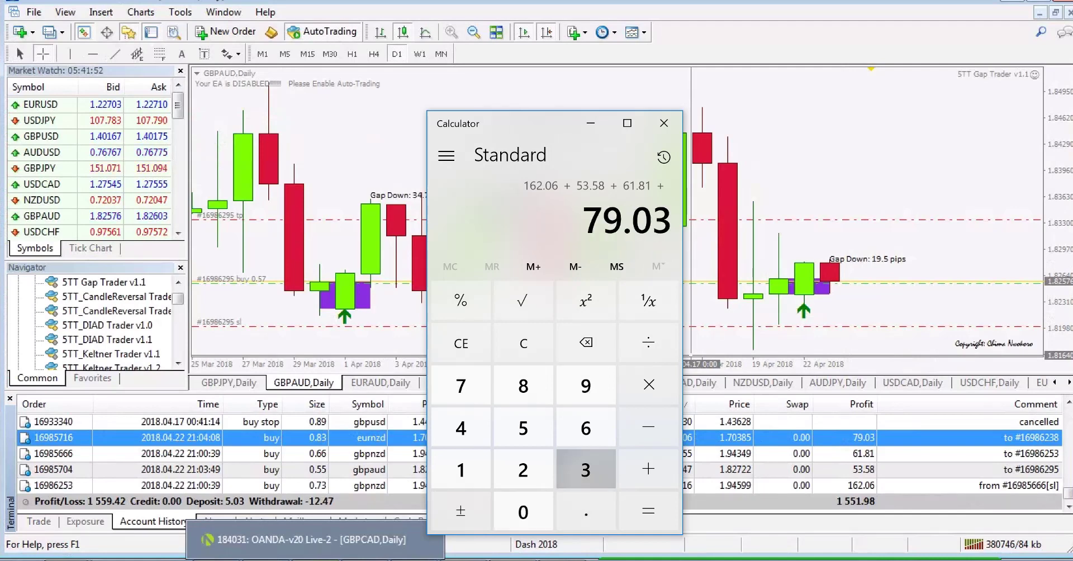
pyautogui.press('Return')
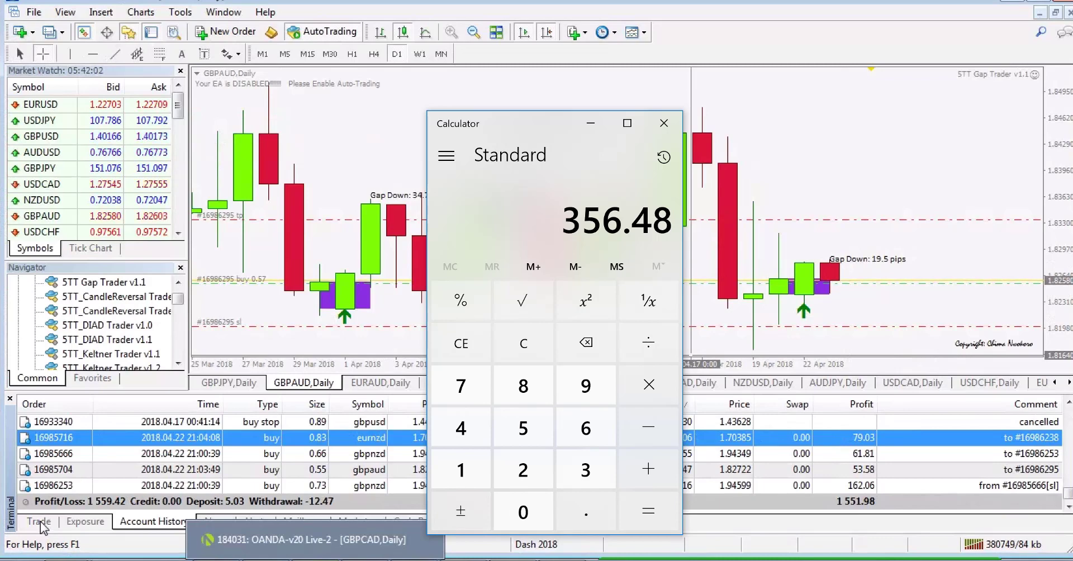
# Step: Return to the account history and review the profits of the closed gbpaud, eurnzd and gbpnzd buy trades
pyautogui.click(126, 557)
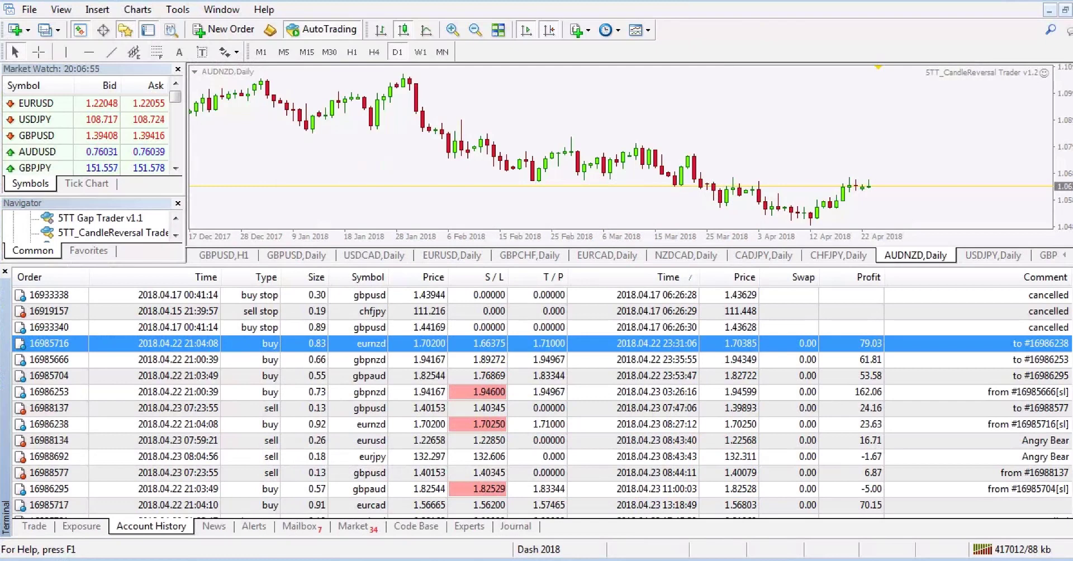
pyautogui.click(382, 380)
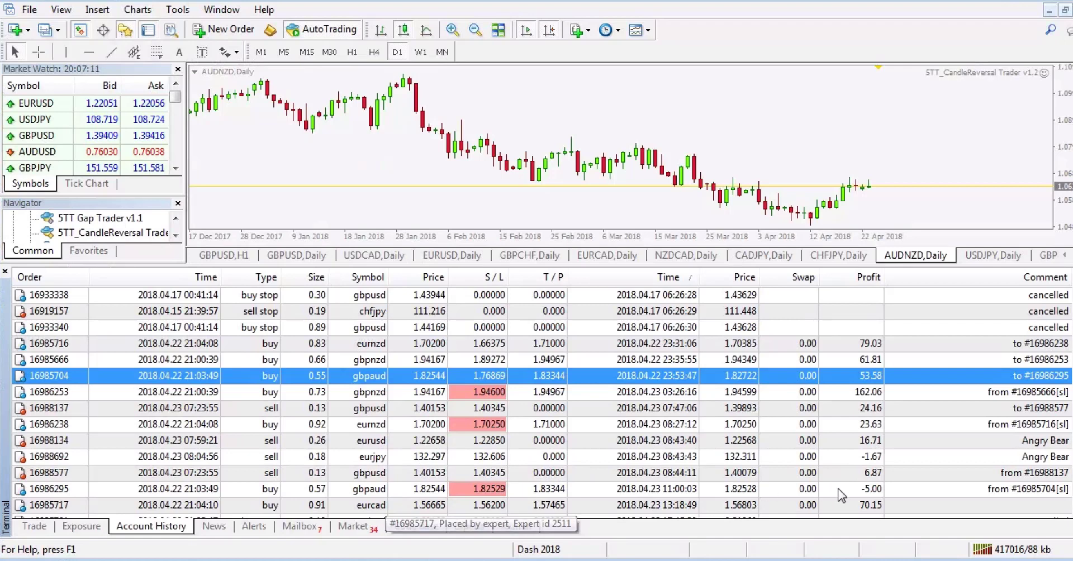
pyautogui.click(870, 343)
pyautogui.click(854, 392)
pyautogui.click(847, 428)
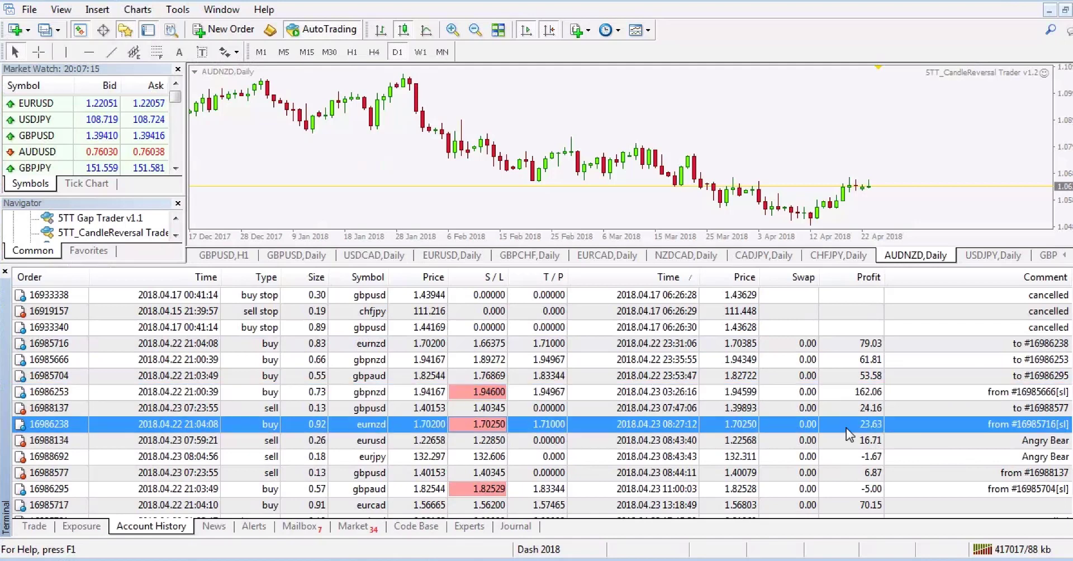
# Step: Inspect the closed eurusd and eurjpy Angry Bear sells and the 0.57-lot gbpaud buy, comparing them with the other closed trades
pyautogui.click(844, 441)
pyautogui.click(875, 457)
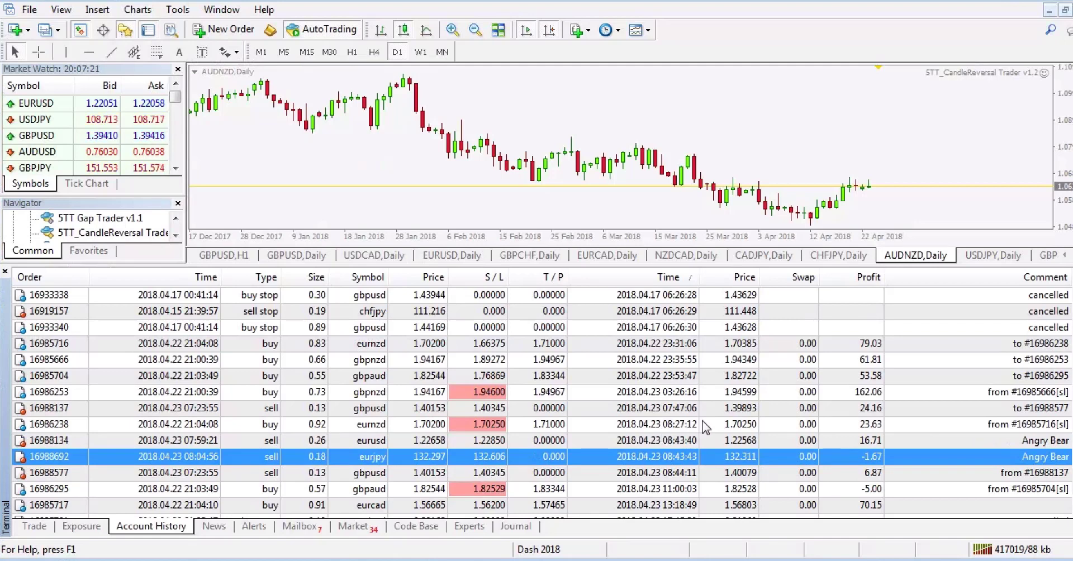
pyautogui.moveTo(879, 468)
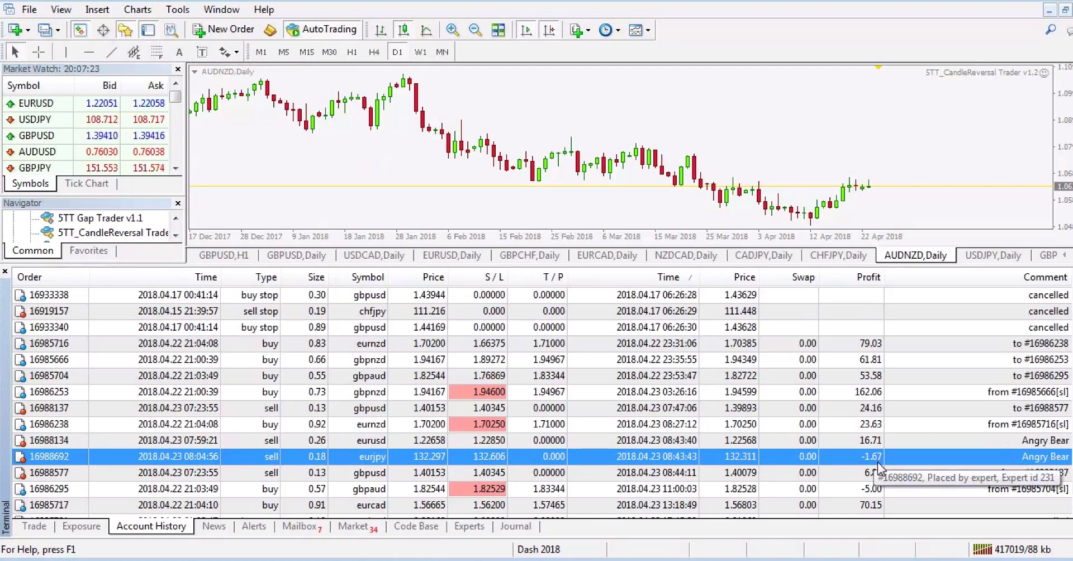
pyautogui.click(849, 493)
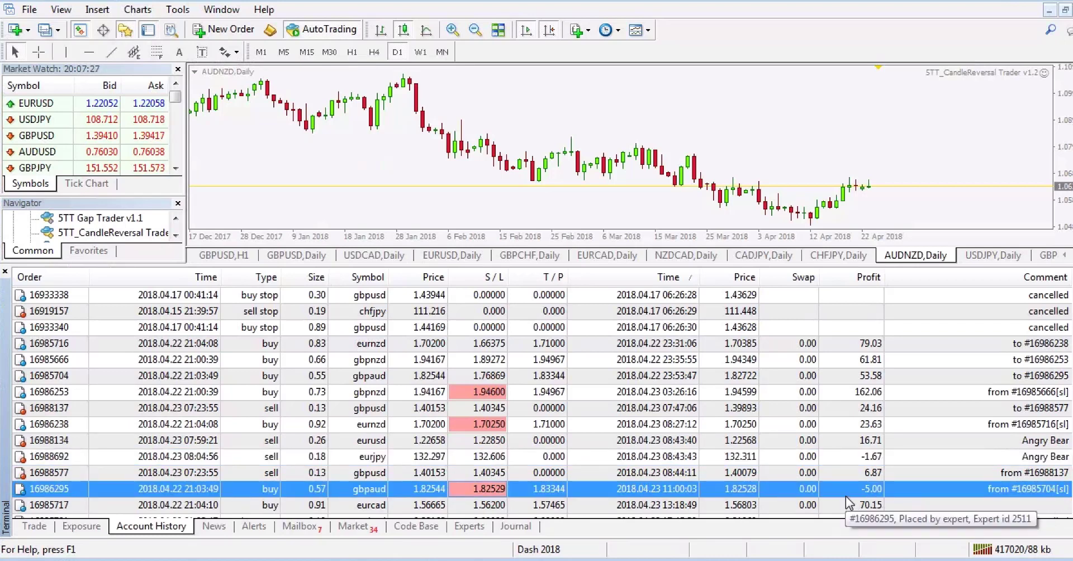
pyautogui.moveTo(875, 479)
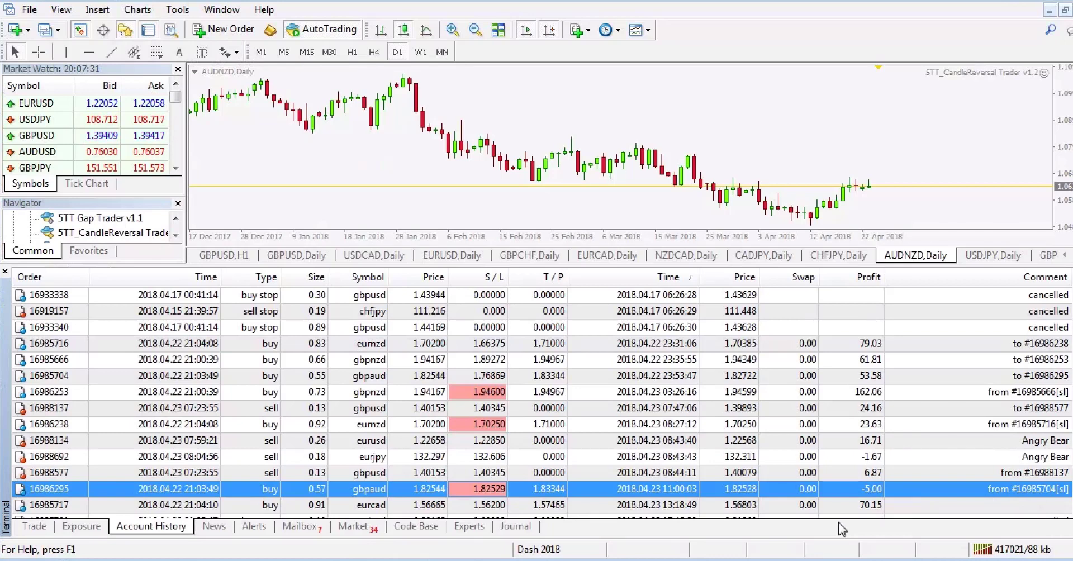
pyautogui.moveTo(901, 375)
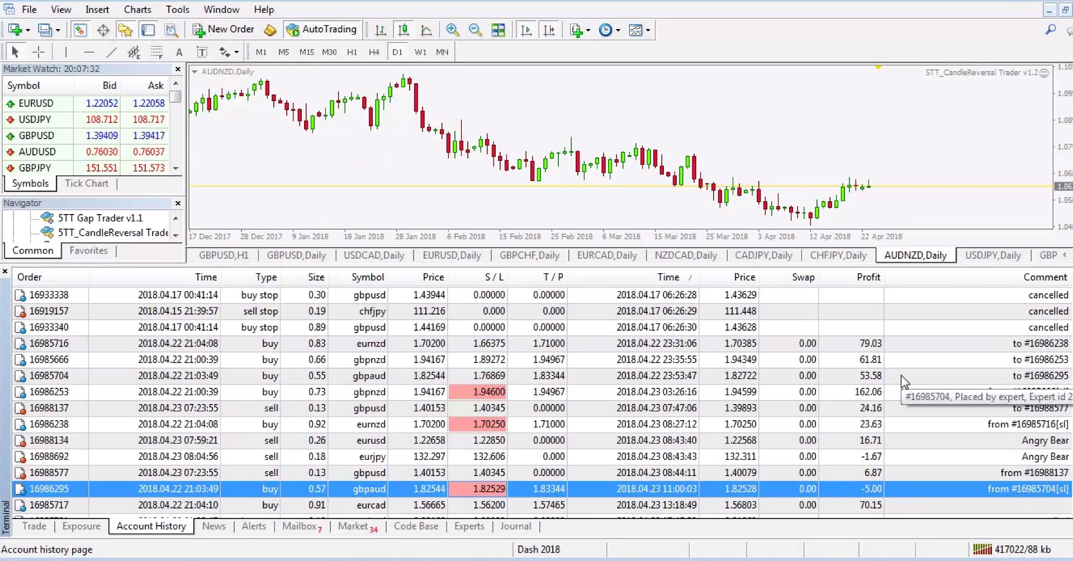
pyautogui.moveTo(898, 425)
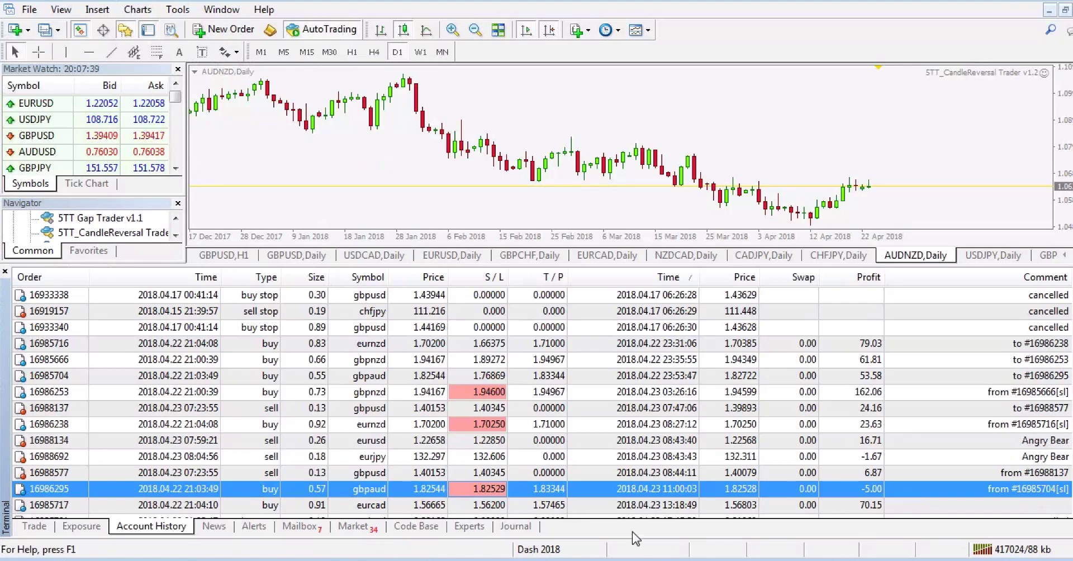
# Step: Switch to the second MetaTrader account, open its account history and enlarge the list to view the earliest gap trades
pyautogui.click(555, 559)
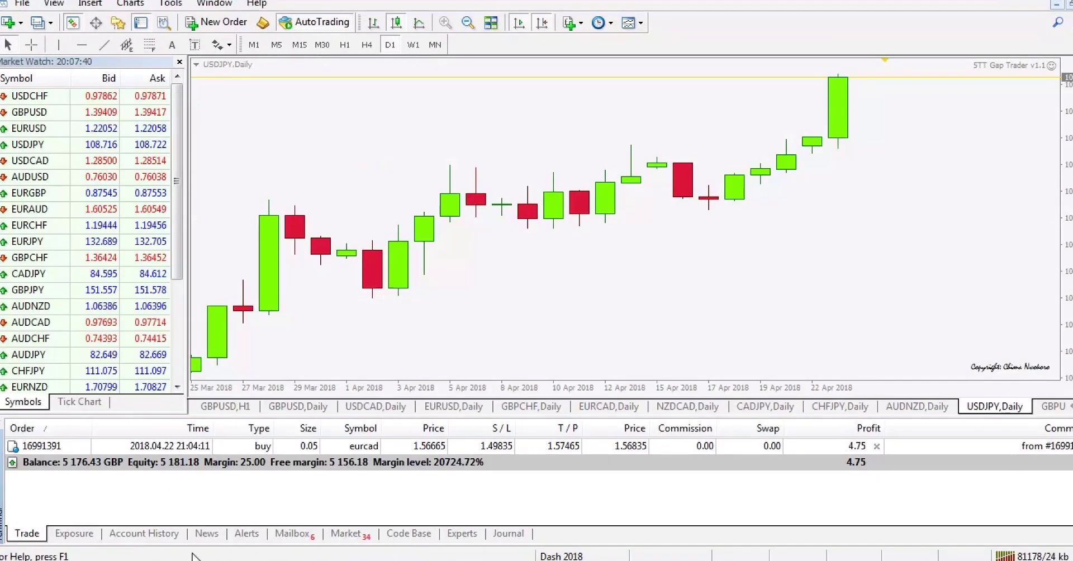
pyautogui.click(164, 538)
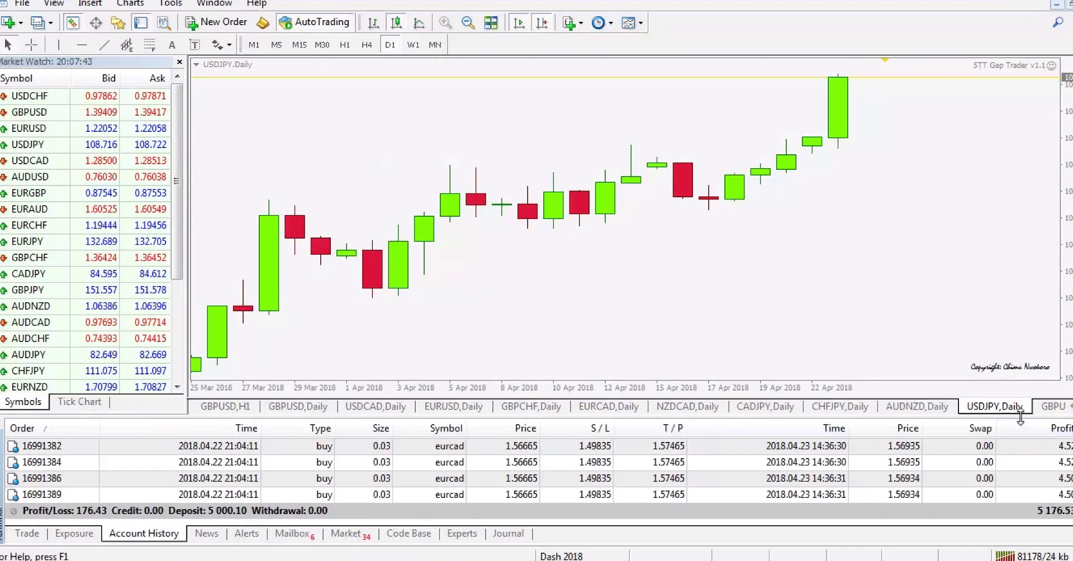
pyautogui.moveTo(1017, 416); pyautogui.dragTo(990, 232)
pyautogui.press('Home')
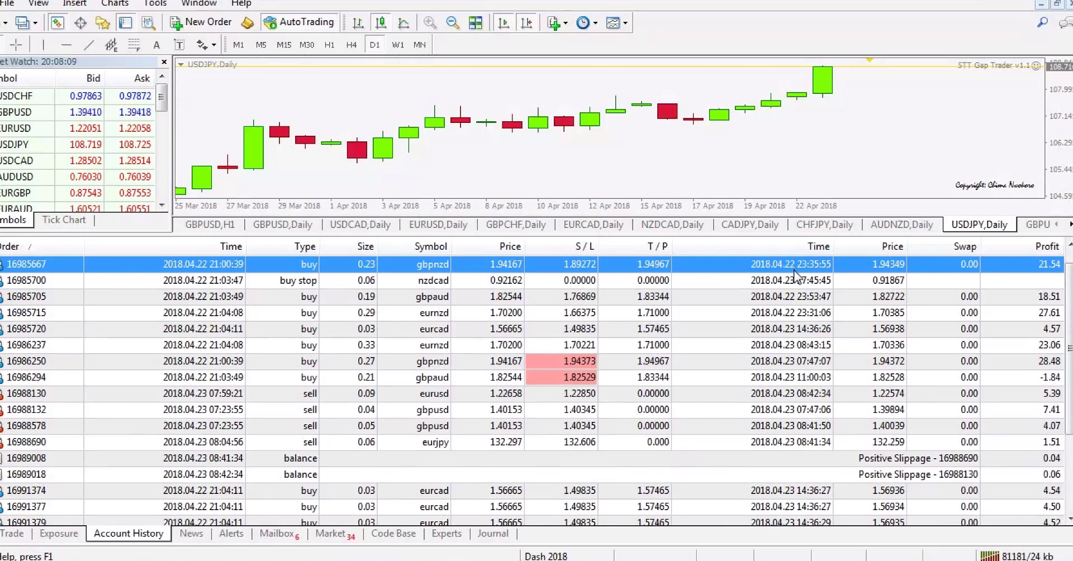
pyautogui.moveTo(810, 269)
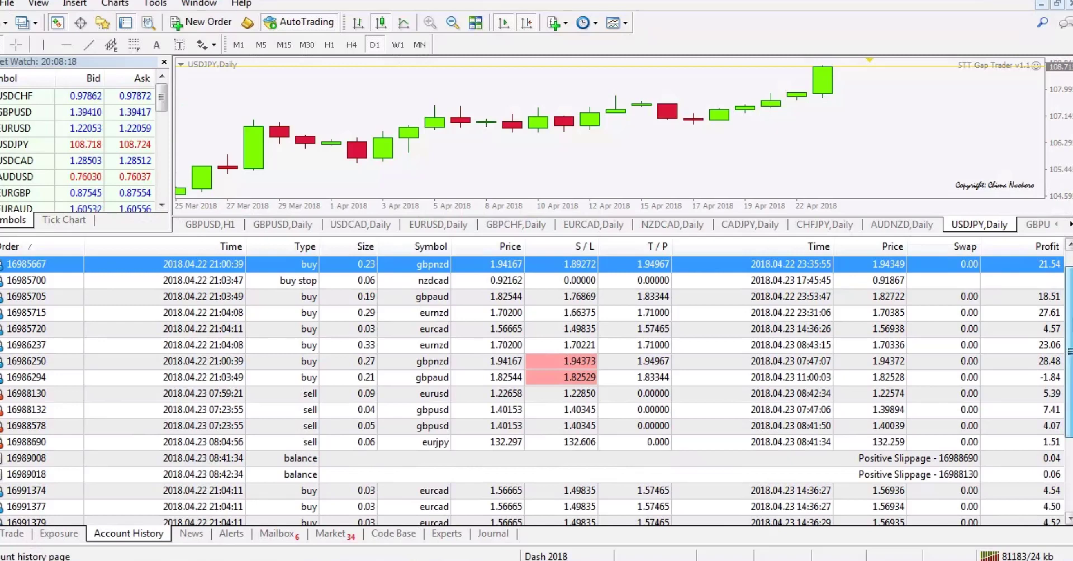
# Step: Select the closed 0.21-lot gbpaud buy and display the comments column in the account history
pyautogui.scroll(-1, 1055, 325)
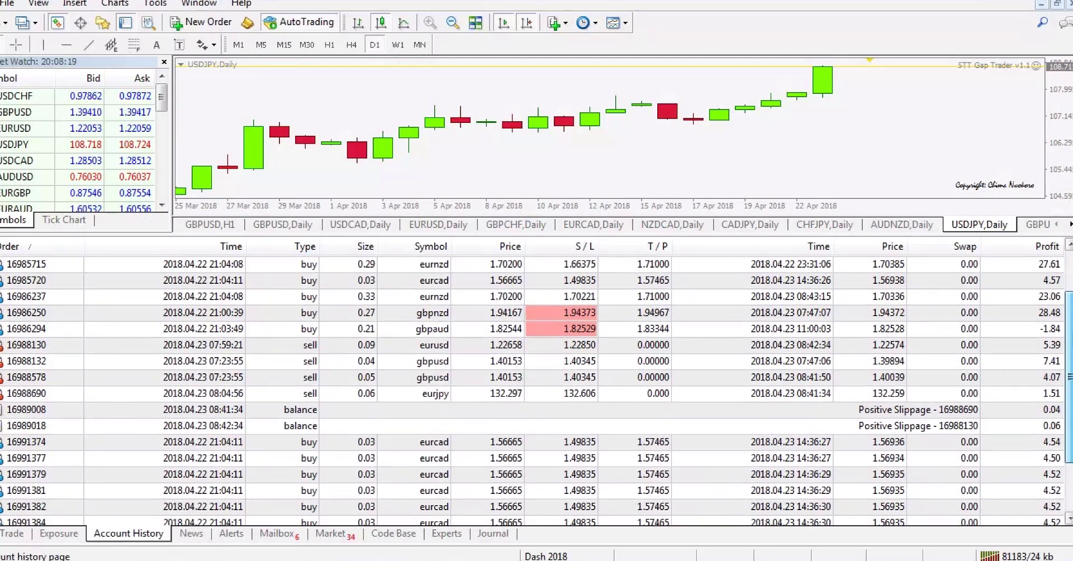
pyautogui.click(1043, 330)
pyautogui.rightClick(1028, 328)
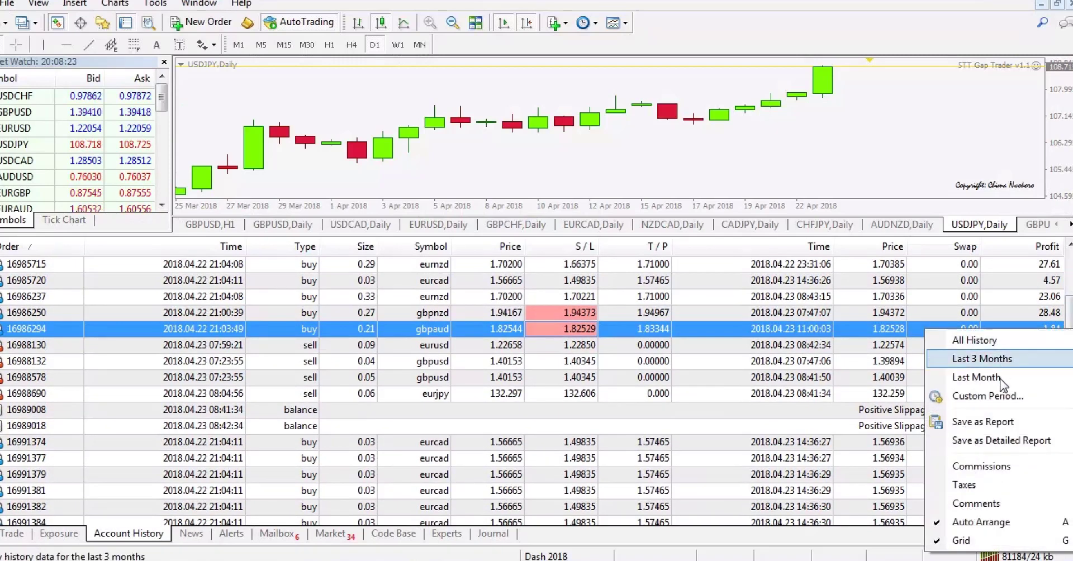
pyautogui.click(984, 503)
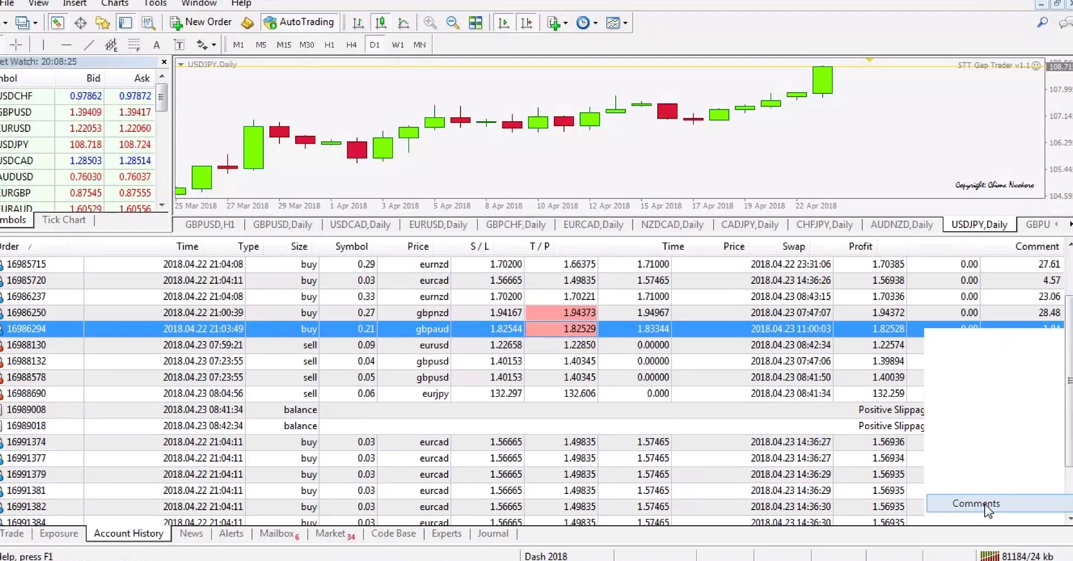
# Step: Check the comments of the closed eurusd sell and gbpaud buy, and examine the eurcad partial closes at the history's end
pyautogui.click(1023, 345)
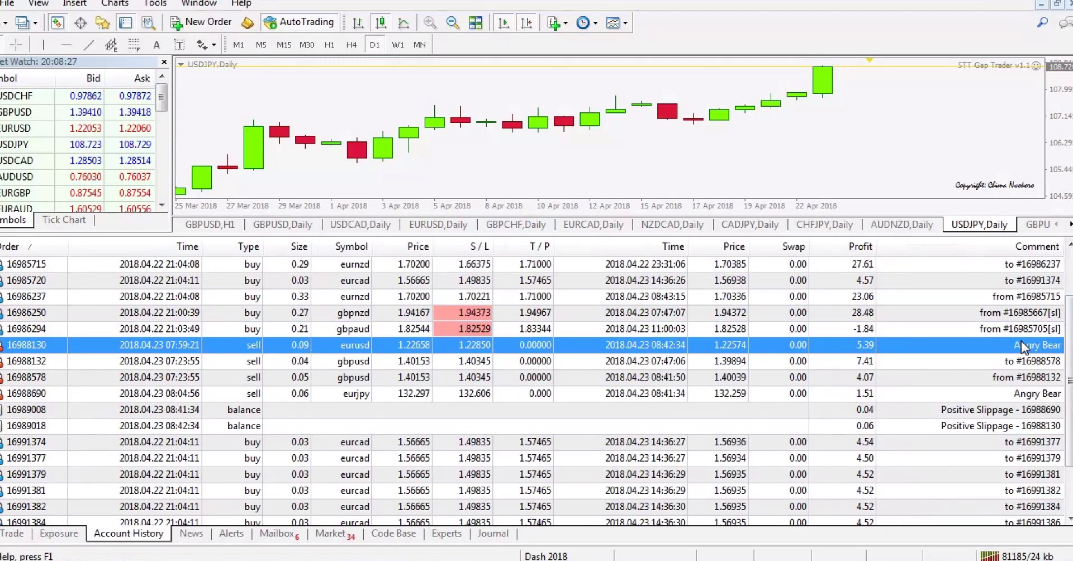
pyautogui.click(1000, 329)
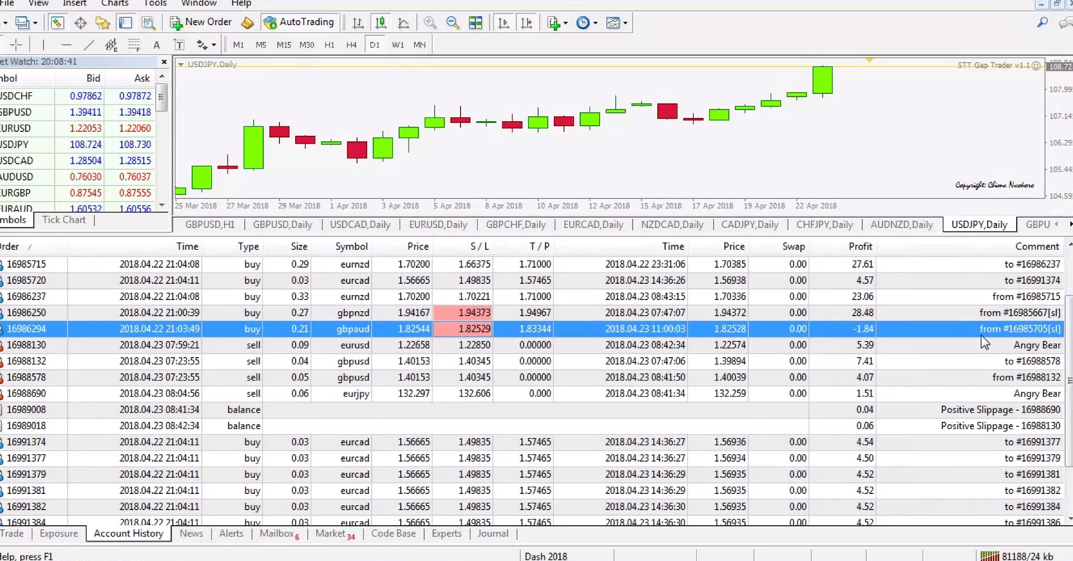
pyautogui.moveTo(1070, 380); pyautogui.dragTo(1070, 426)
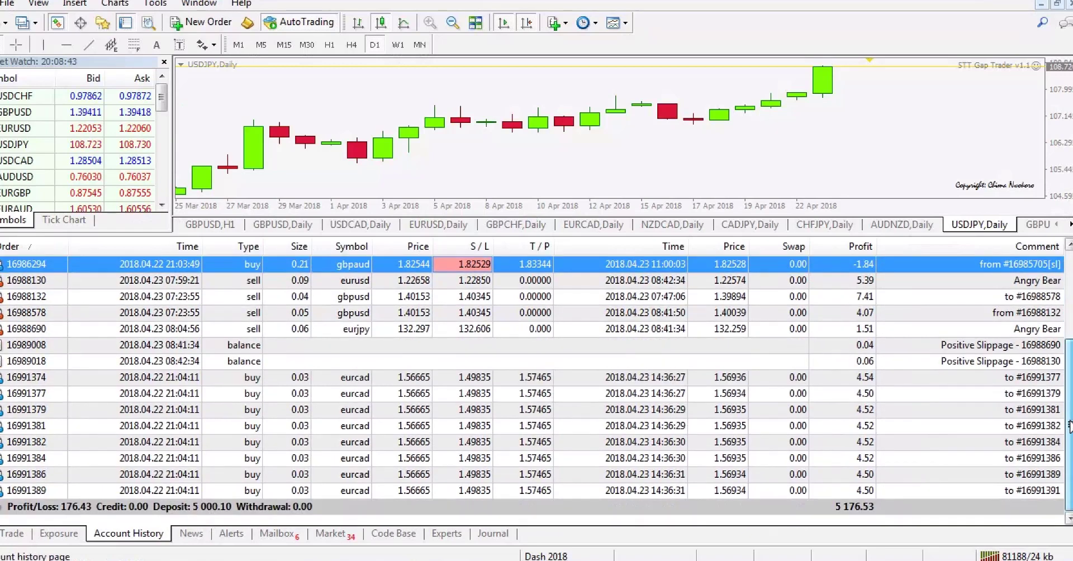